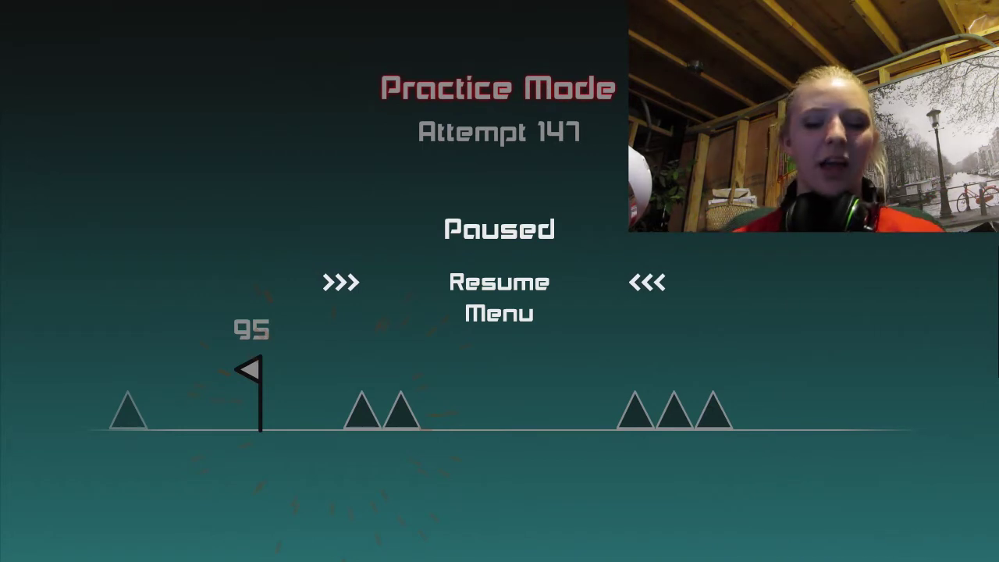
Step: Resume practice attempt 151, jump the spike groups, and climb the floating black blocks
key(Escape)
key(space)
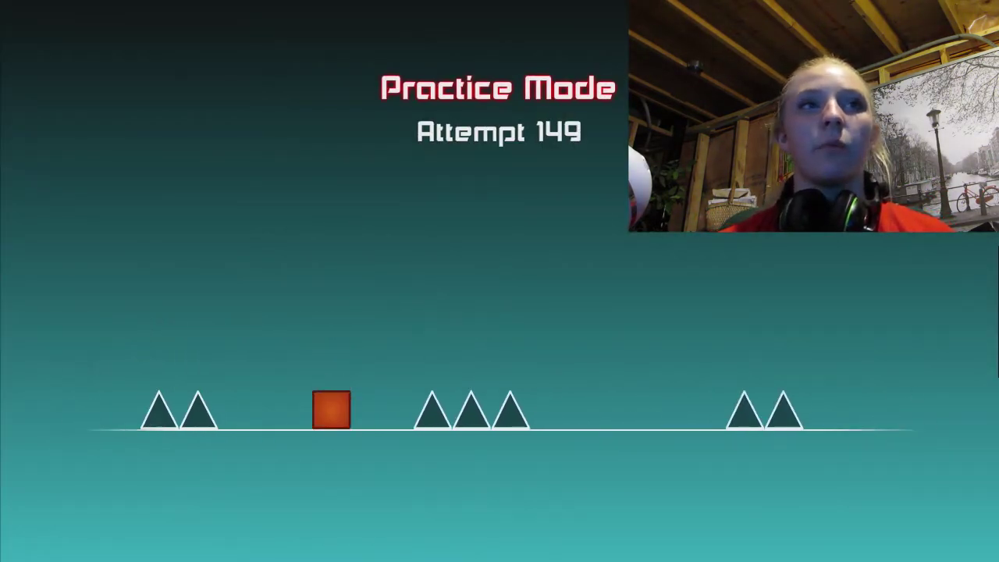
key(space)
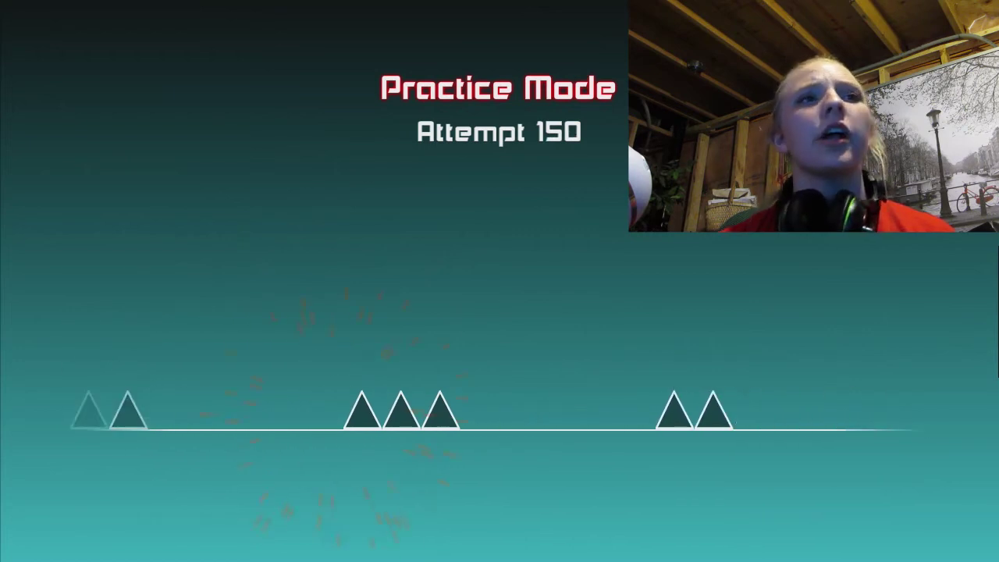
key(space)
key(space)
key(space)
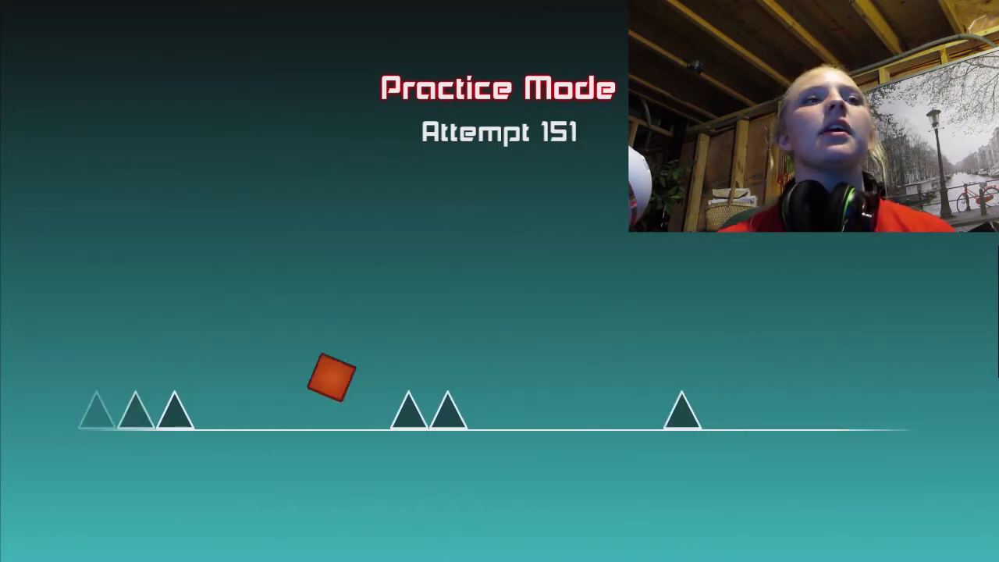
key(space)
key(space)
key(space)
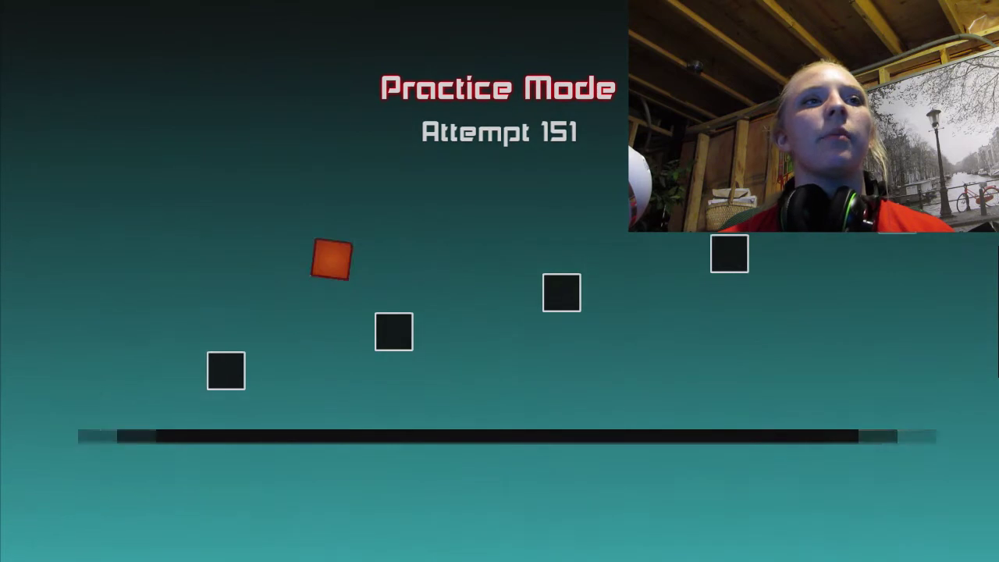
key(space)
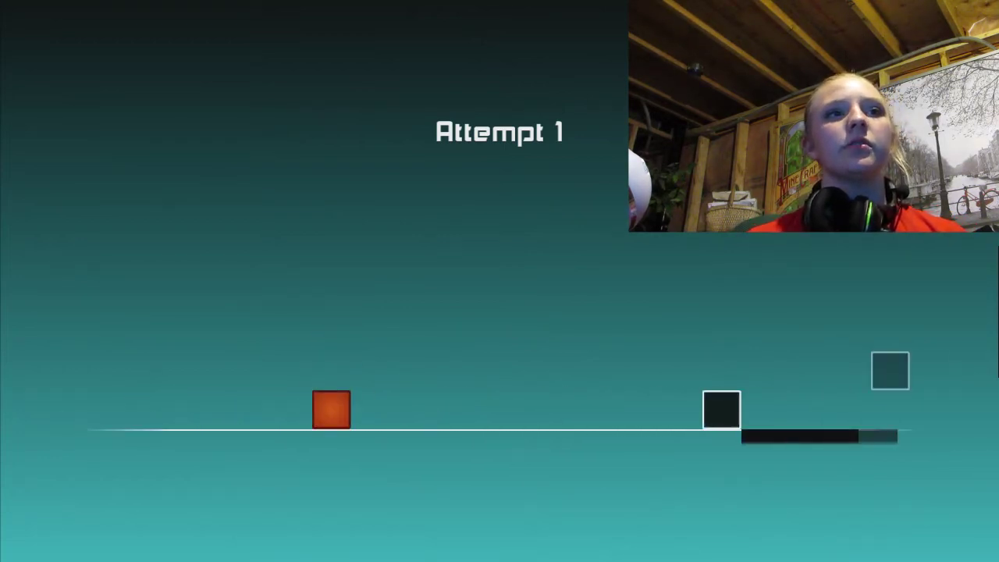
Step: Jump the cube over the dark blocks and spikes, landing on the rising blocks
key(space)
key(space)
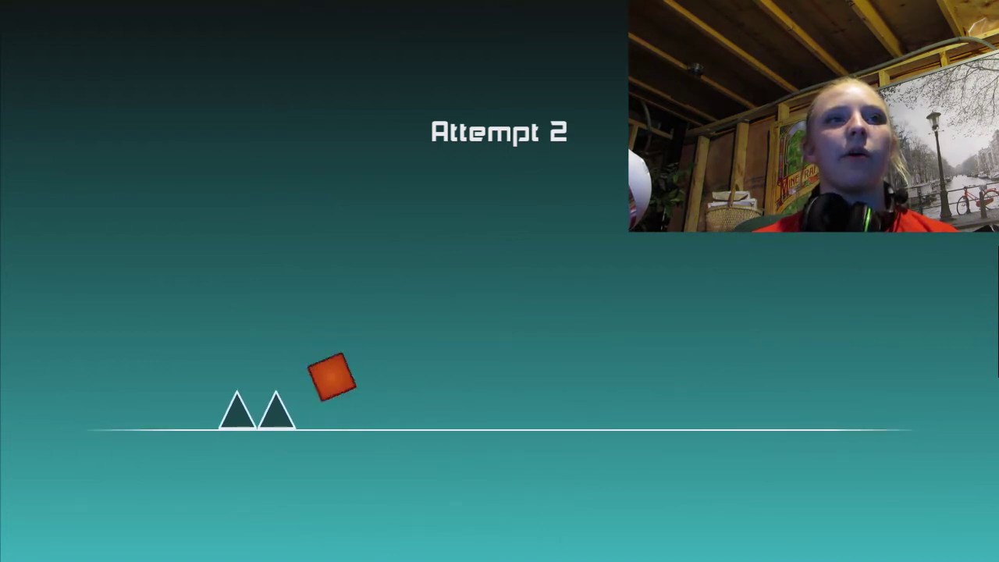
key(space)
key(space)
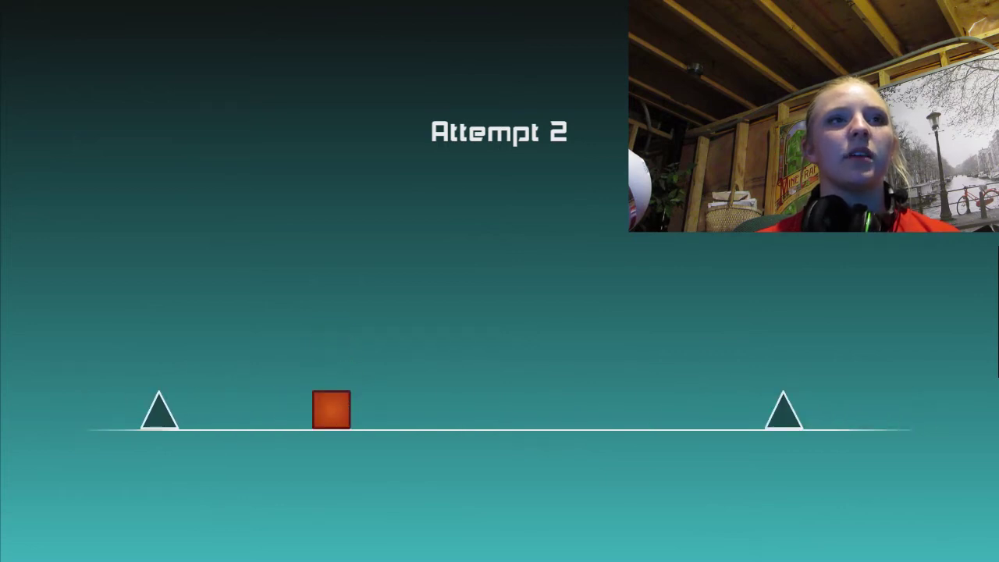
key(space)
key(space)
key(space)
key(space)
key(space)
key(space)
key(space)
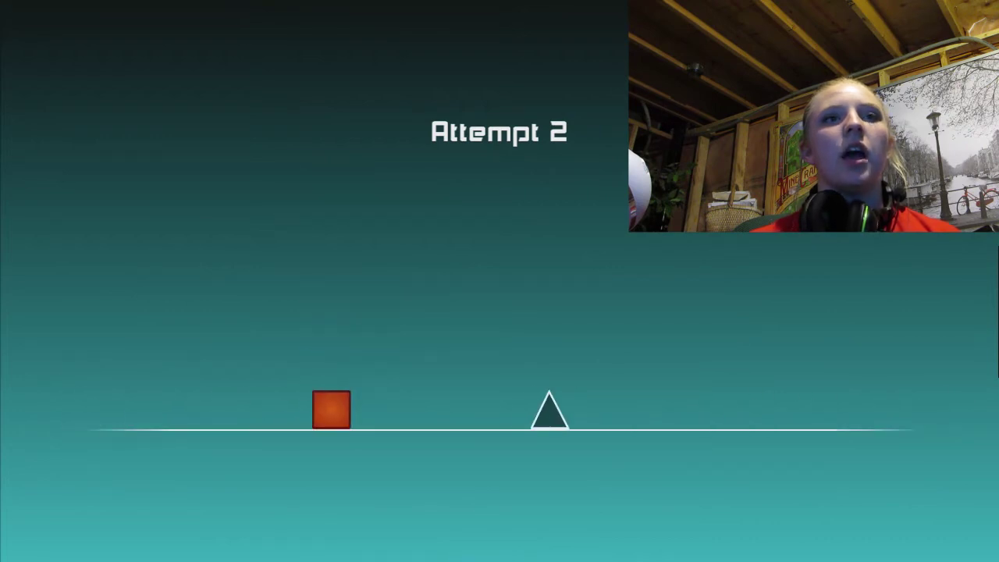
key(space)
key(space)
key(space)
key(space)
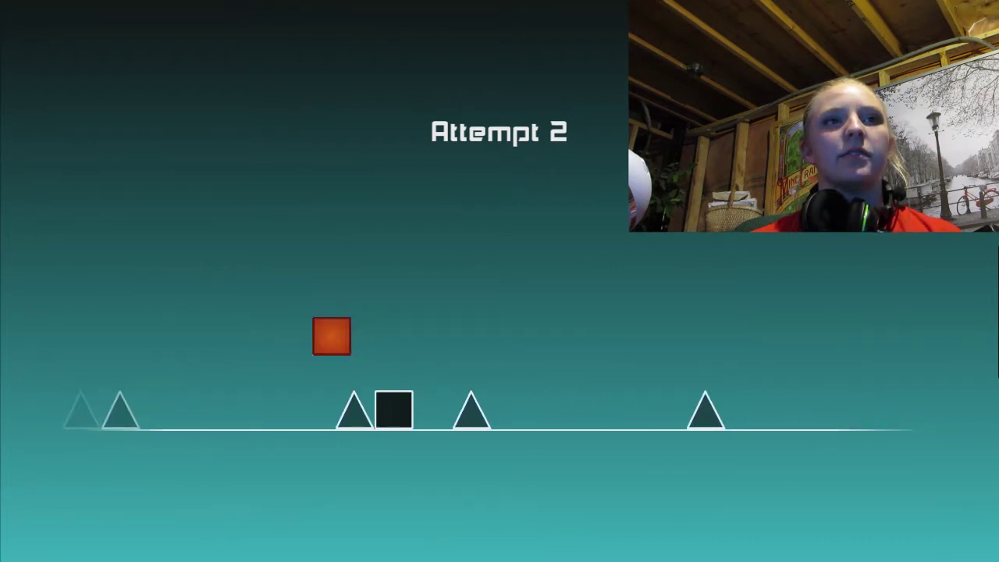
key(space)
key(space)
Step: Clear the double spikes, climb the block staircase, and hop across the descending blocks
key(space)
key(space)
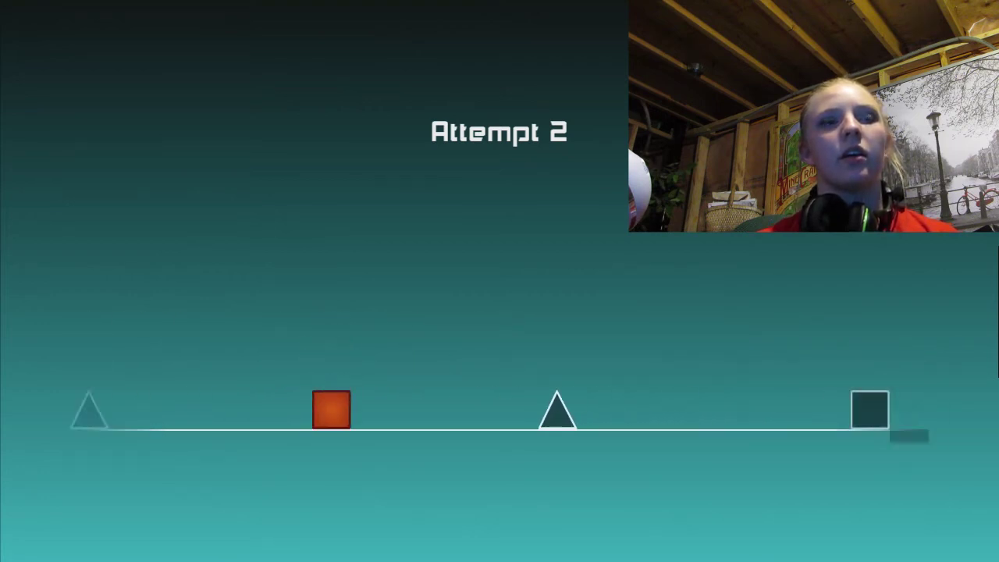
key(space)
key(space)
key(space)
key(space)
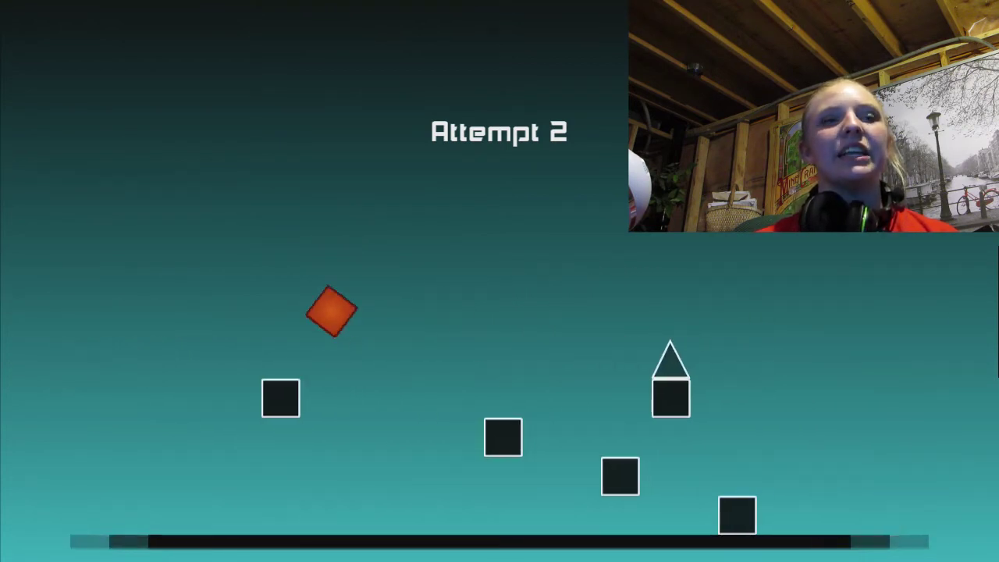
key(space)
key(space)
key(space)
key(space)
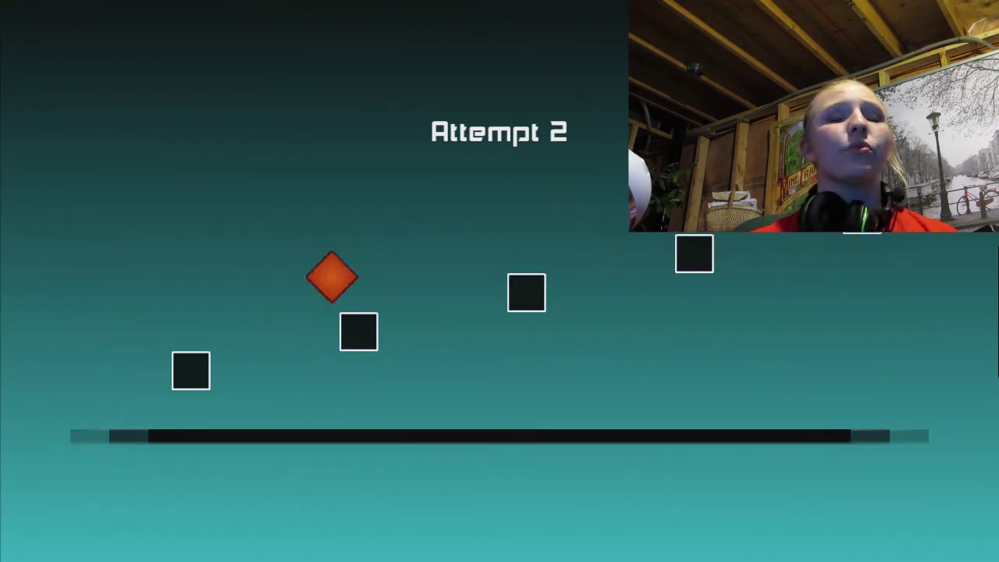
key(space)
key(space)
key(space)
key(space)
key(space)
key(space)
key(space)
key(space)
key(space)
key(space)
key(space)
key(space)
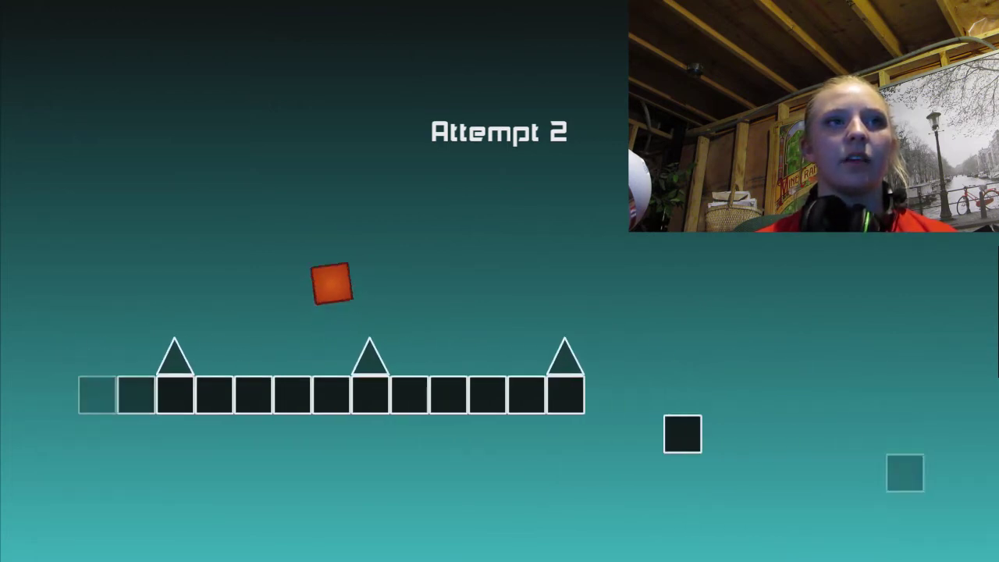
key(space)
key(space)
key(space)
key(space)
key(space)
key(space)
key(space)
key(space)
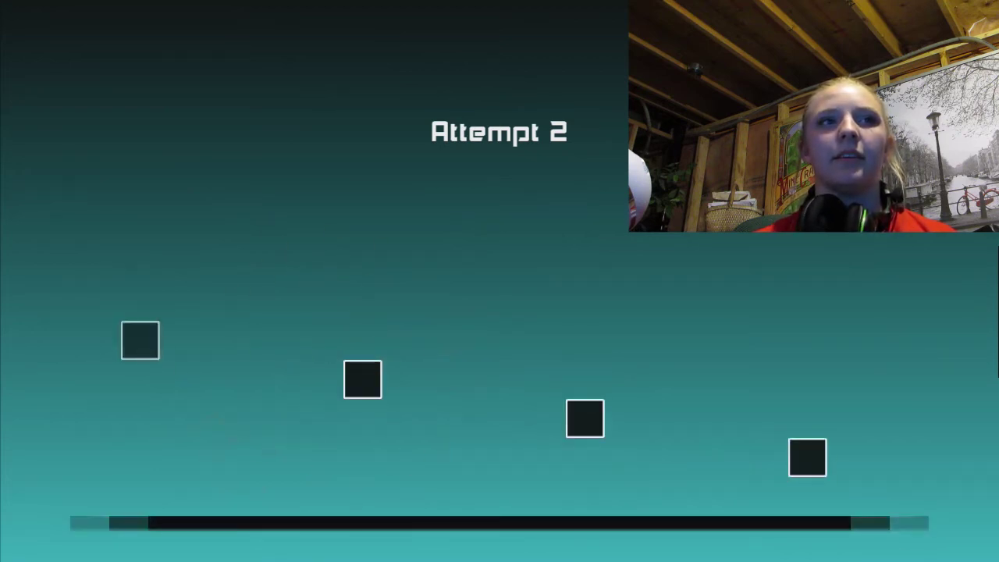
key(space)
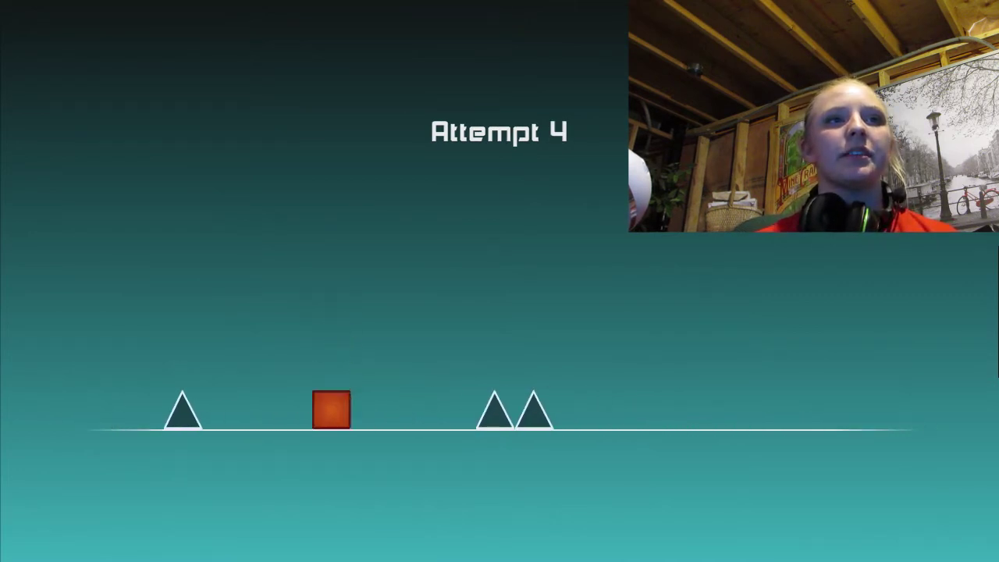
Step: Jump the opening block, the single and double spikes, and the triple-spike groups
key(space)
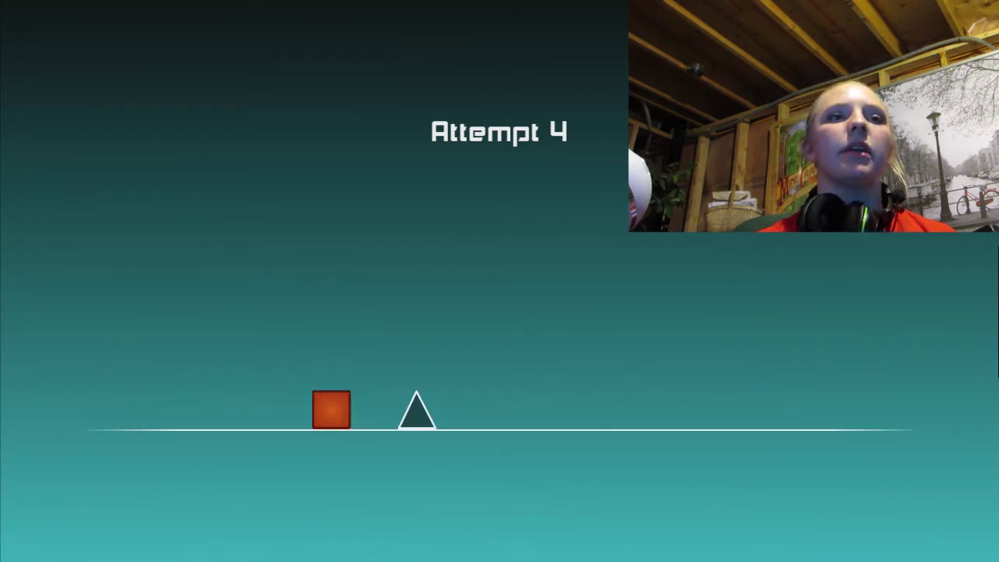
key(space)
key(space)
key(space)
key(space)
key(space)
key(space)
key(space)
key(space)
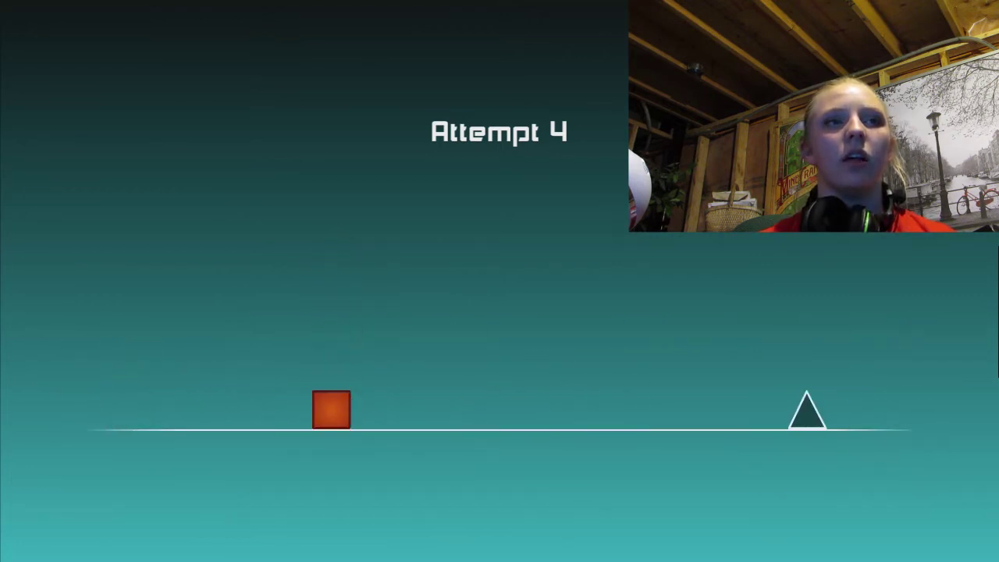
key(space)
key(space)
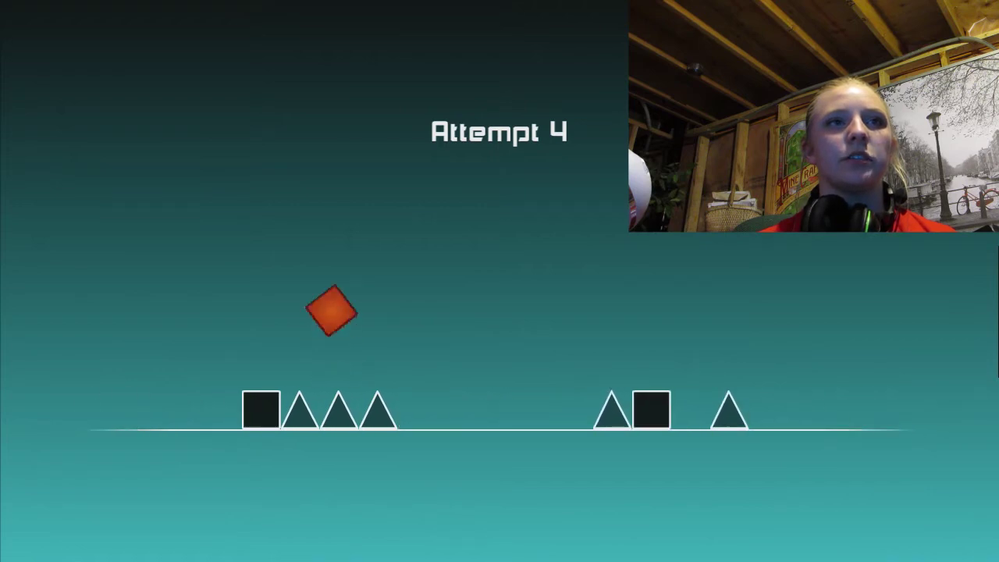
key(space)
key(space)
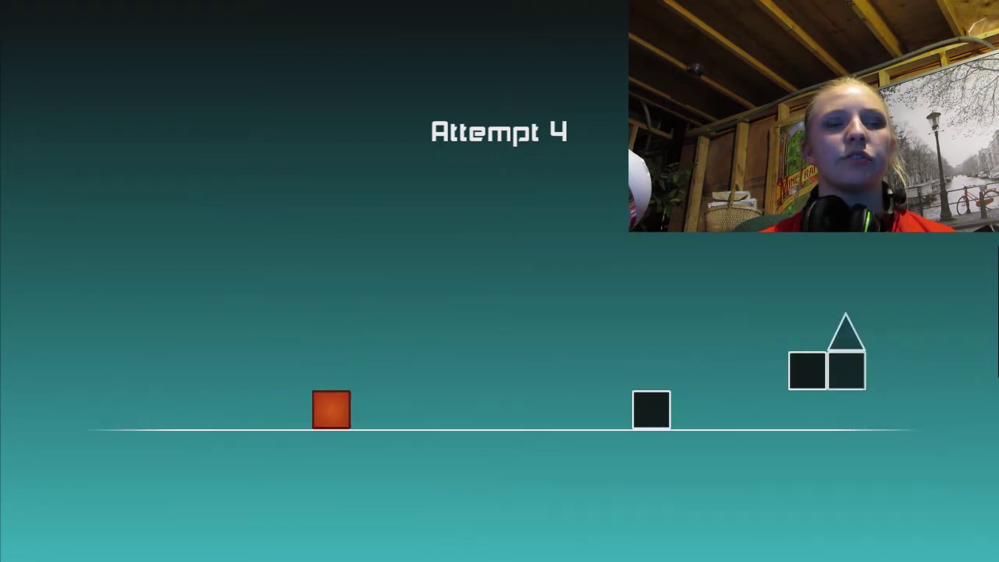
Step: Climb the block staircase past the spike row and hop down the descending blocks
key(space)
key(space)
key(space)
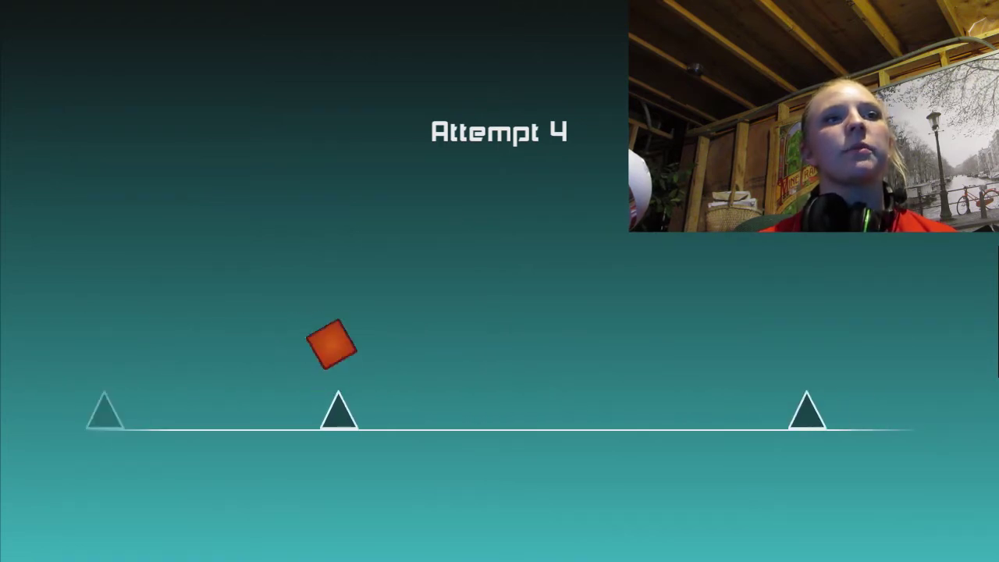
key(space)
key(space)
key(space)
key(space)
key(space)
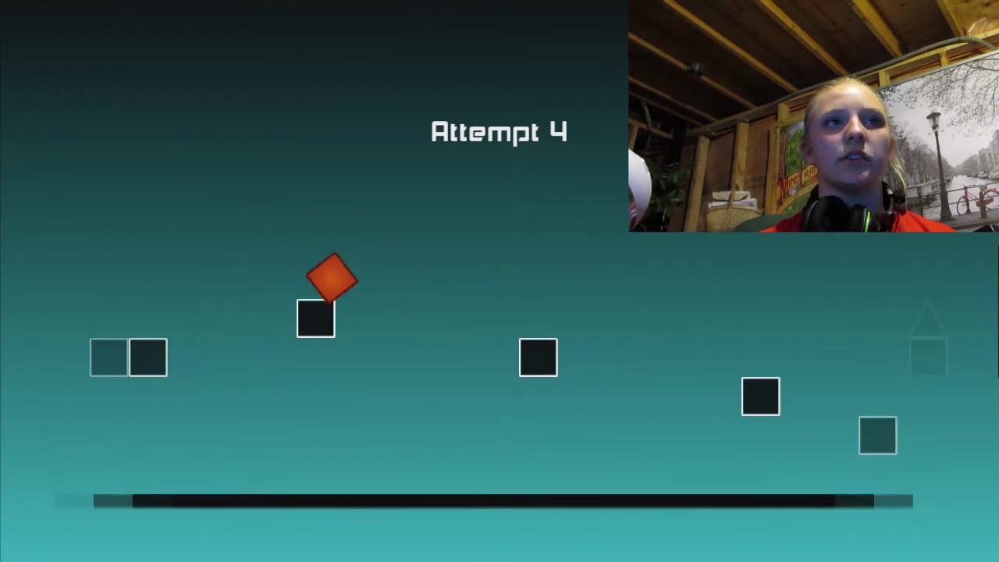
key(space)
key(space)
key(space)
key(space)
key(space)
key(space)
key(space)
key(space)
key(space)
key(space)
key(space)
key(space)
key(space)
key(space)
key(space)
key(space)
key(space)
key(space)
key(space)
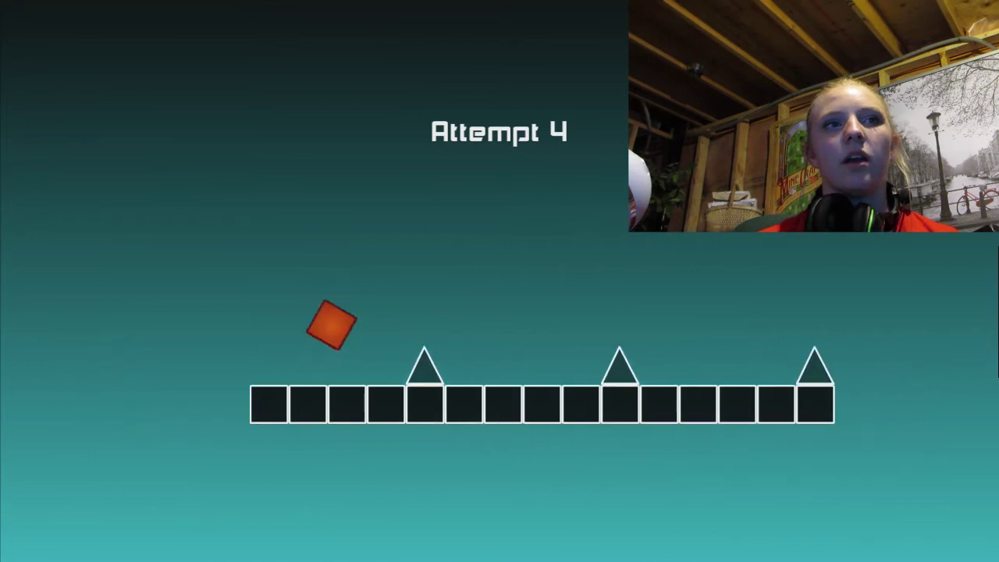
key(space)
key(space)
key(space)
key(space)
key(space)
key(space)
key(space)
key(space)
key(space)
key(space)
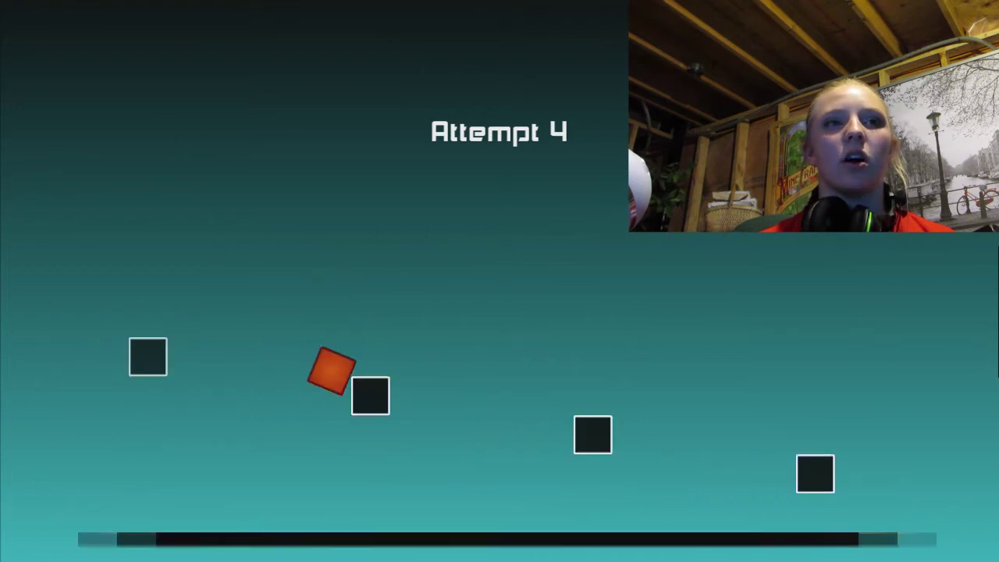
key(space)
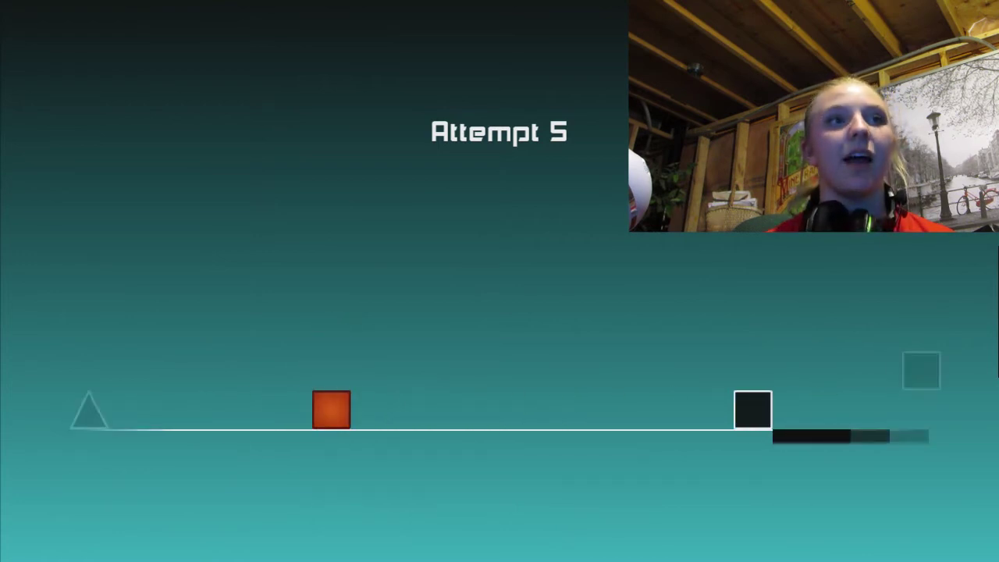
Step: Jump attempt 5's cube over the black blocks and spike pairs, onto the block row
key(space)
key(space)
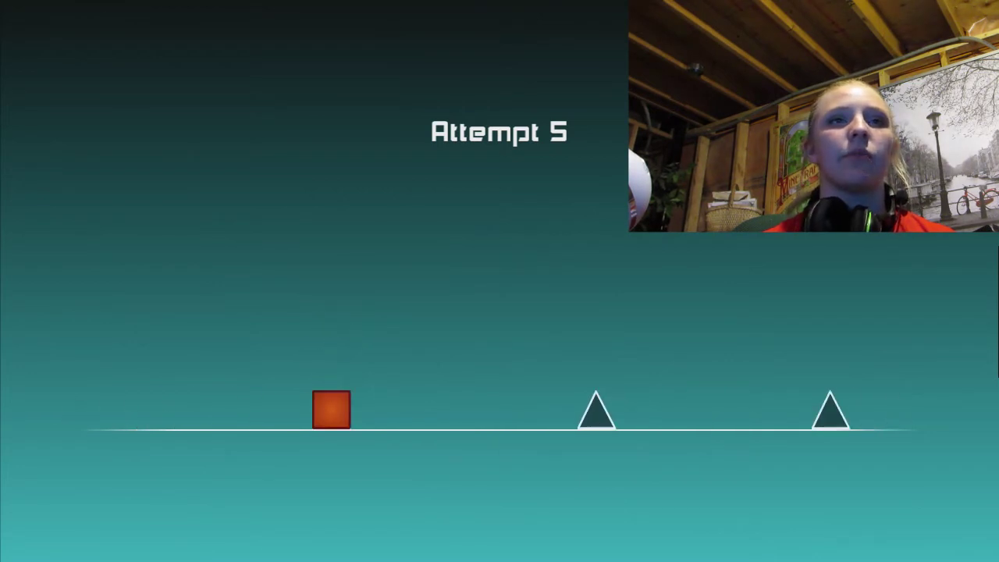
key(space)
key(space)
key(space)
key(space)
key(space)
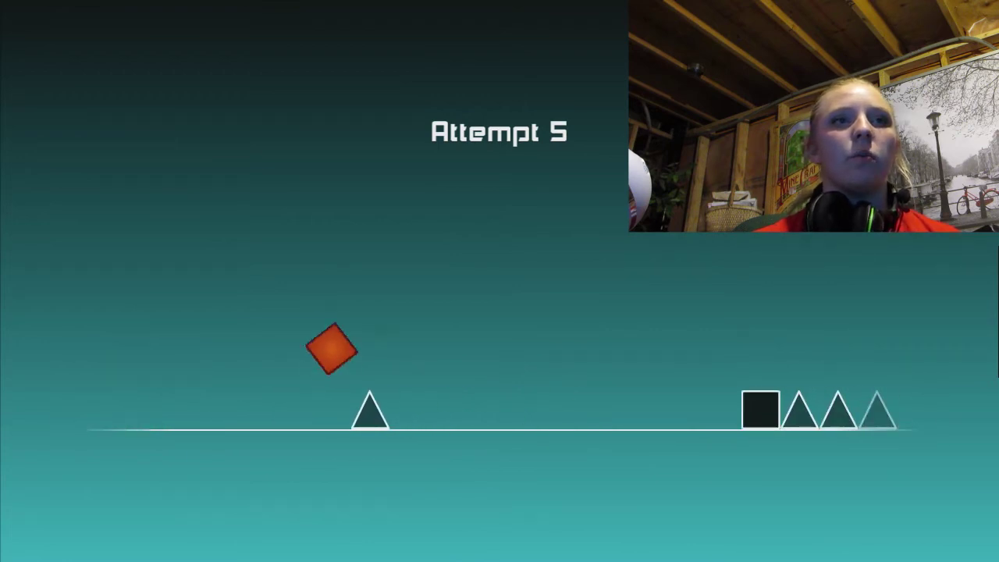
key(space)
key(space)
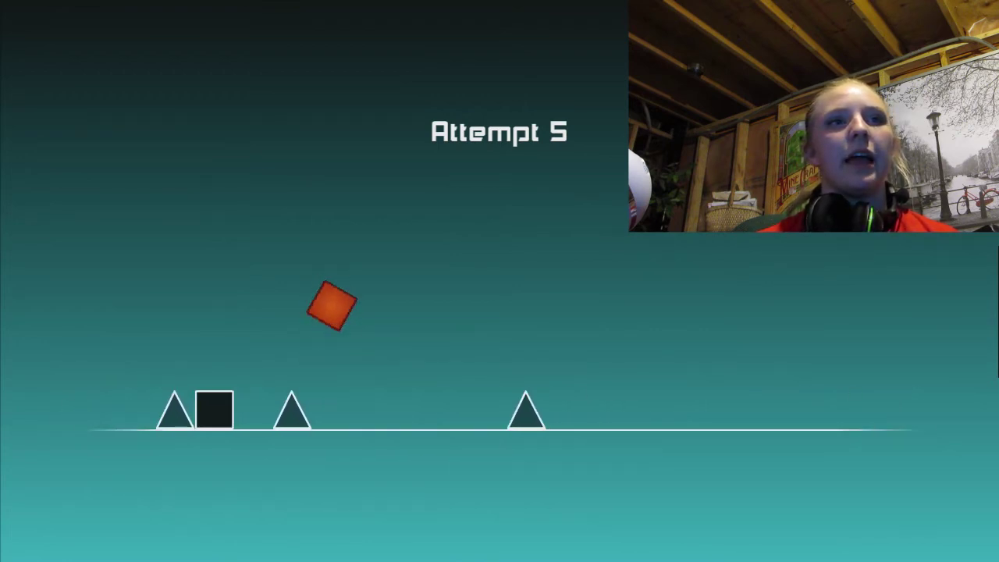
key(space)
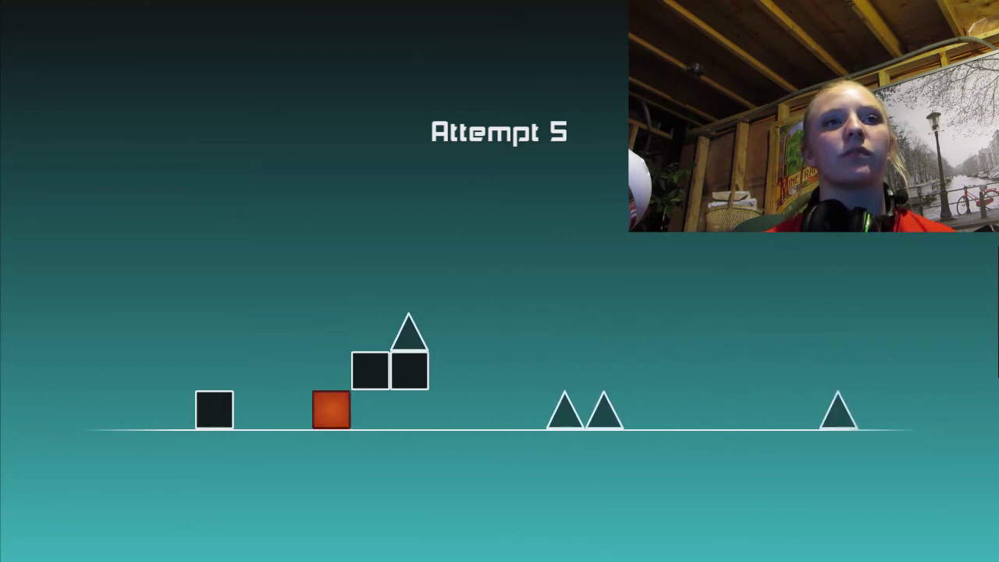
key(space)
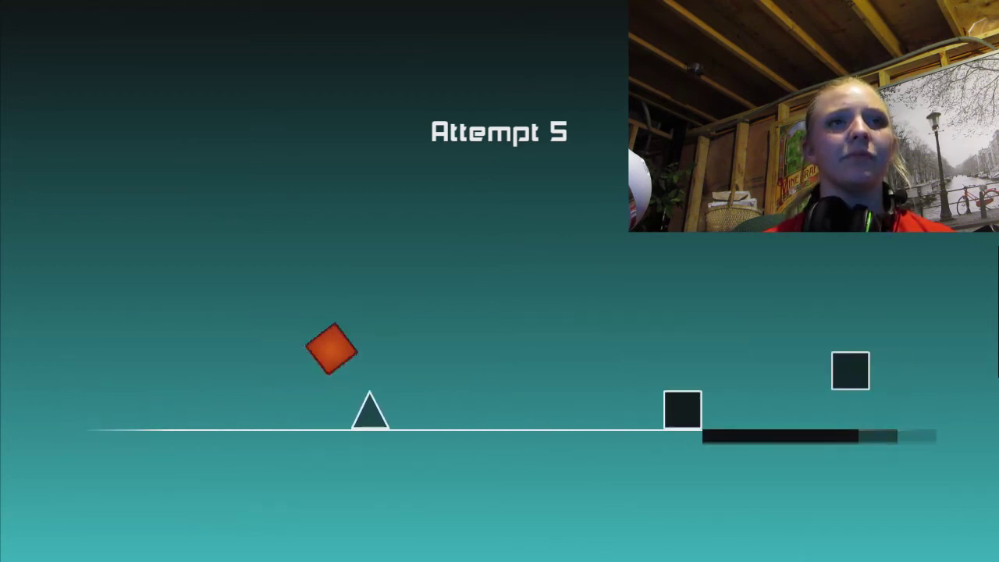
key(space)
key(space)
key(space)
key(space)
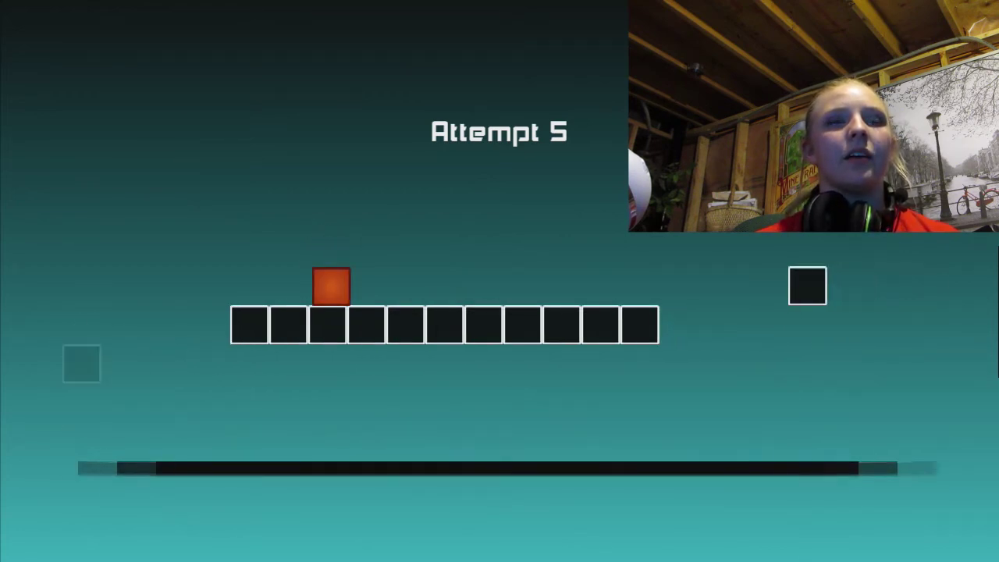
key(space)
key(space)
key(space)
Step: Climb the block staircases, cross the long platform, and clear the spike clusters
key(space)
key(space)
key(space)
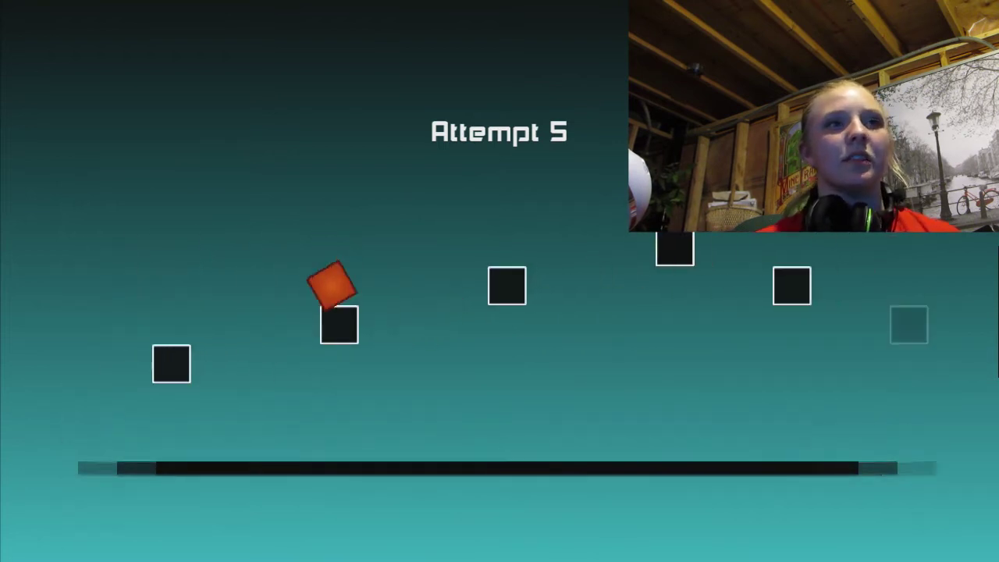
key(space)
key(space)
key(space)
key(space)
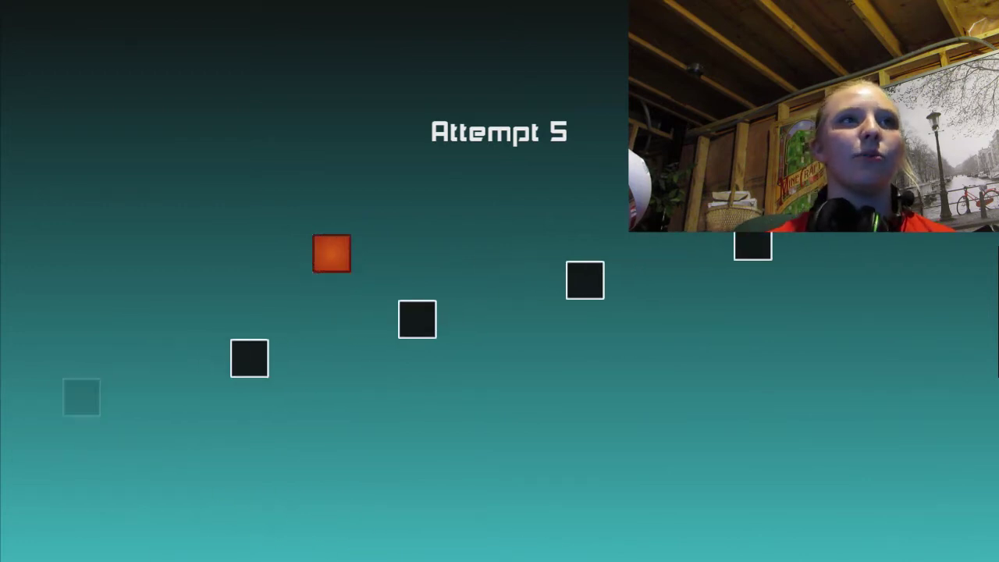
key(space)
key(space)
key(space)
key(space)
key(space)
key(space)
key(space)
key(space)
key(space)
key(space)
key(space)
key(space)
key(space)
key(space)
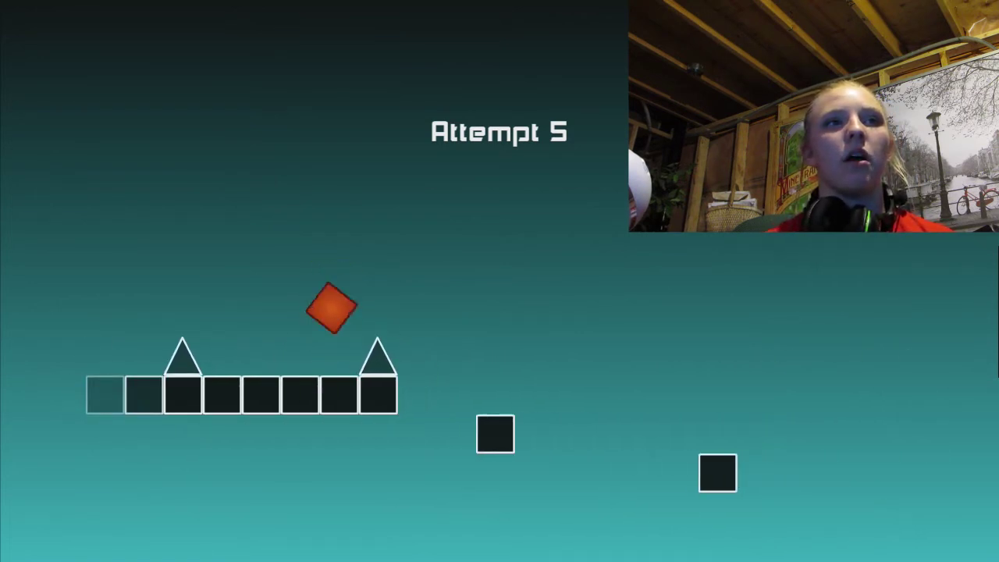
key(space)
key(space)
key(space)
key(space)
key(space)
key(space)
key(space)
key(space)
key(space)
key(space)
key(space)
key(space)
key(space)
key(space)
key(space)
key(space)
key(space)
key(space)
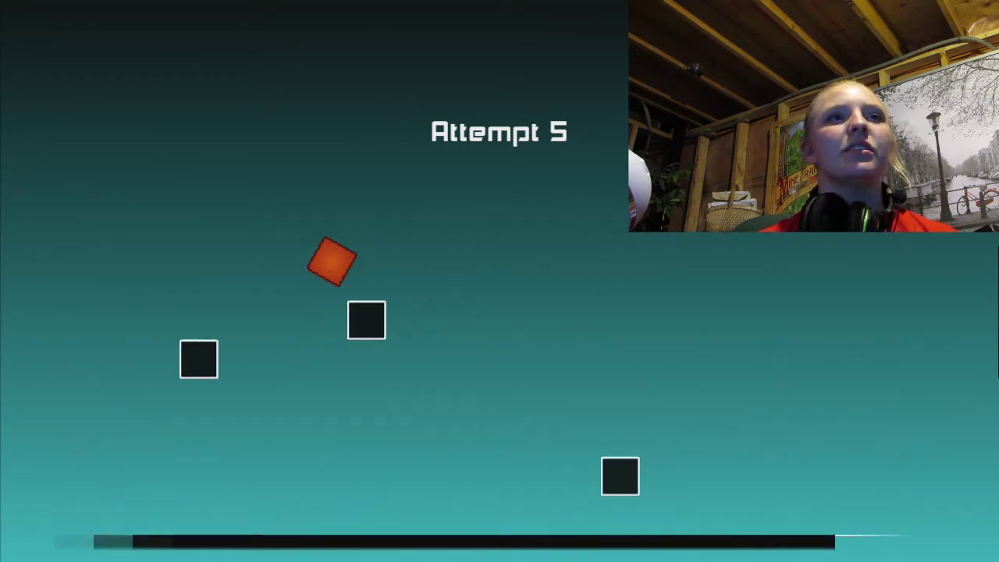
key(space)
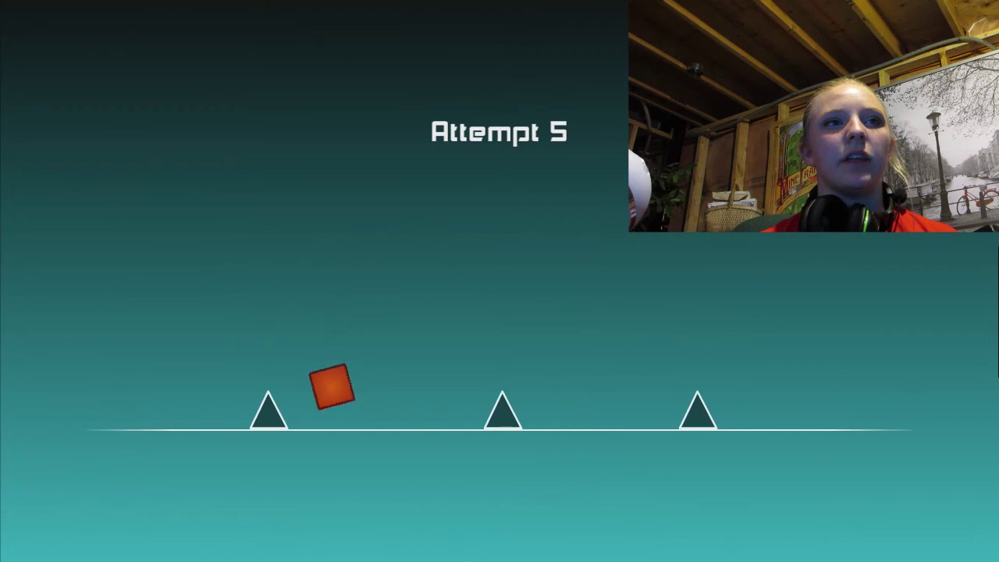
key(space)
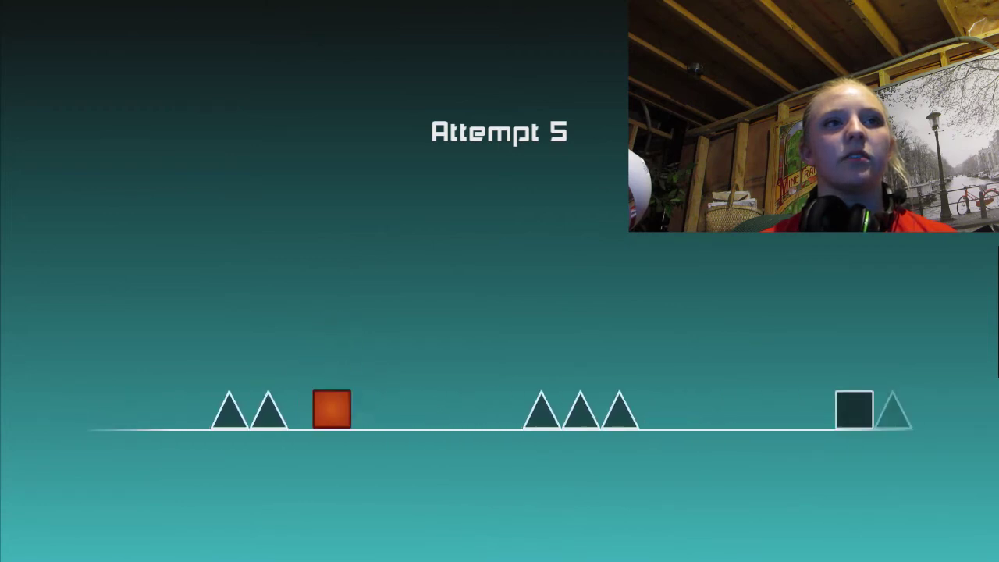
key(space)
key(space)
key(space)
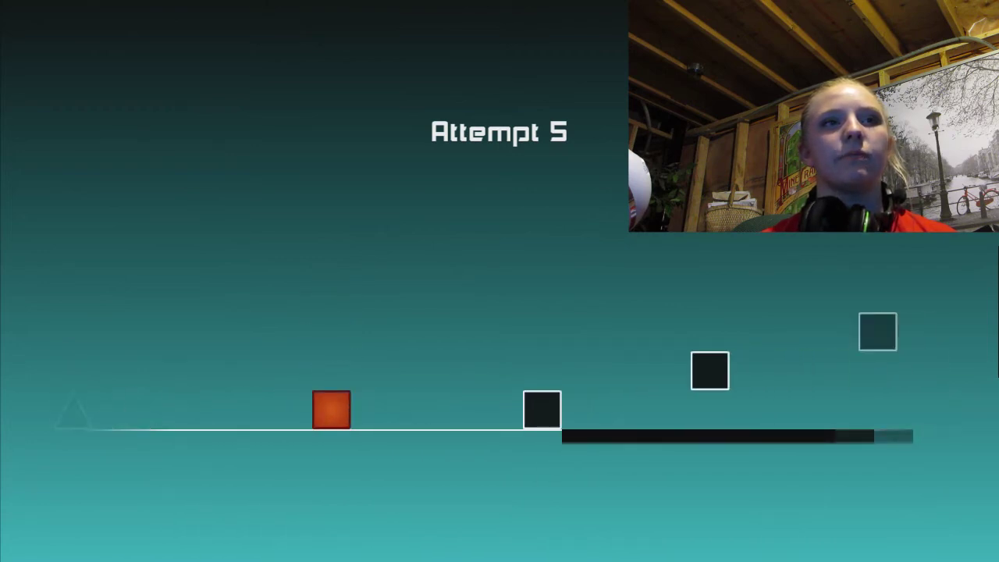
key(space)
key(space)
key(space)
key(space)
key(space)
key(space)
key(space)
key(space)
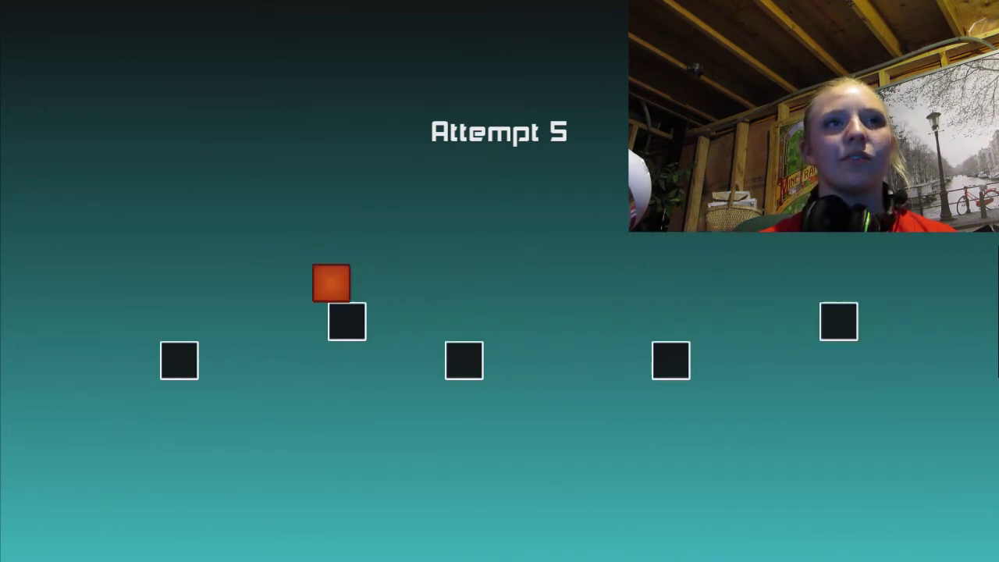
key(space)
key(space)
key(space)
key(space)
key(space)
key(space)
key(space)
key(space)
key(space)
key(space)
key(space)
key(space)
key(space)
key(space)
key(space)
key(space)
key(space)
key(space)
key(space)
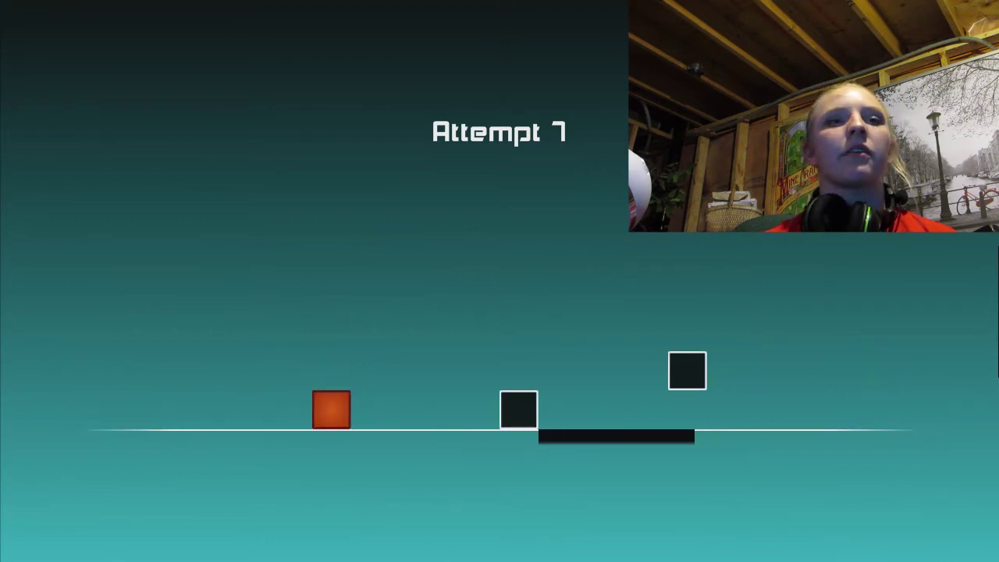
Step: Jump through attempts 7 and 8, then pause with Esc and resume play
key(space)
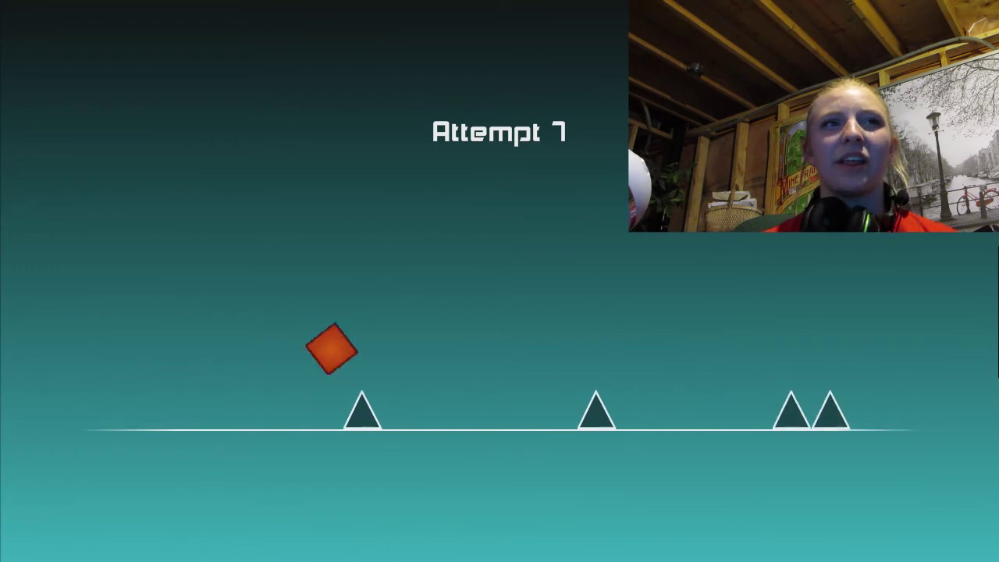
key(space)
key(space)
key(space)
key(space)
key(space)
key(space)
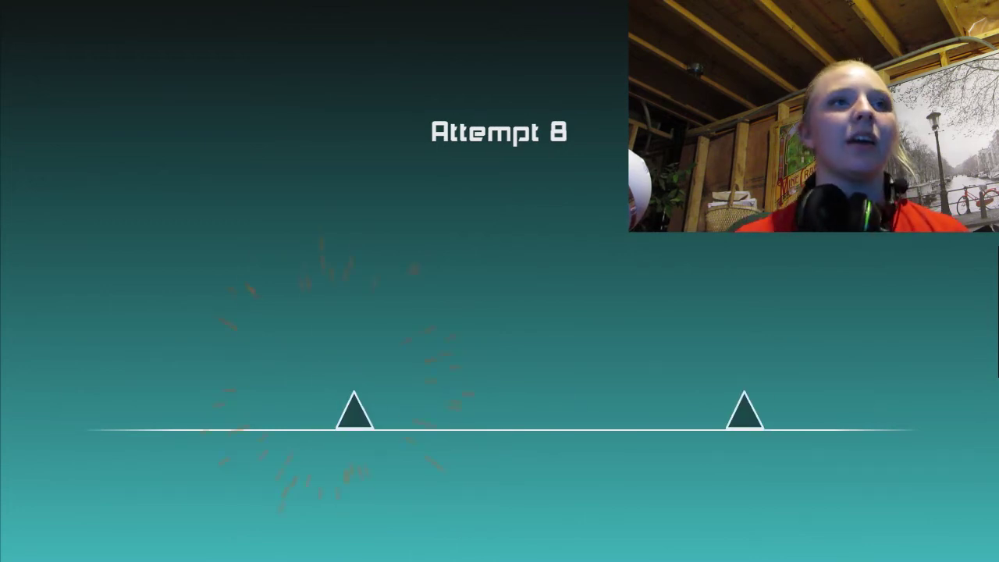
key(Escape)
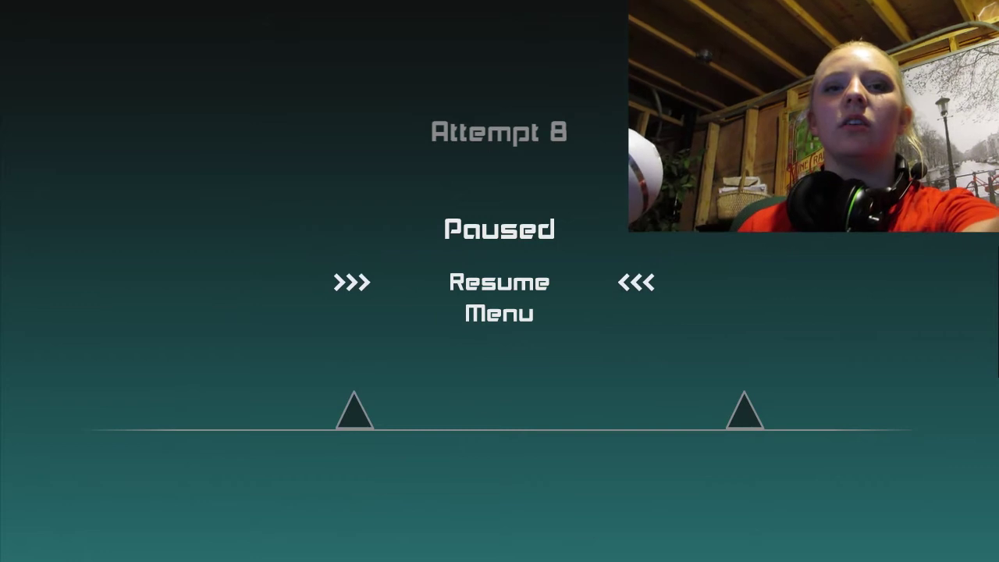
key(Return)
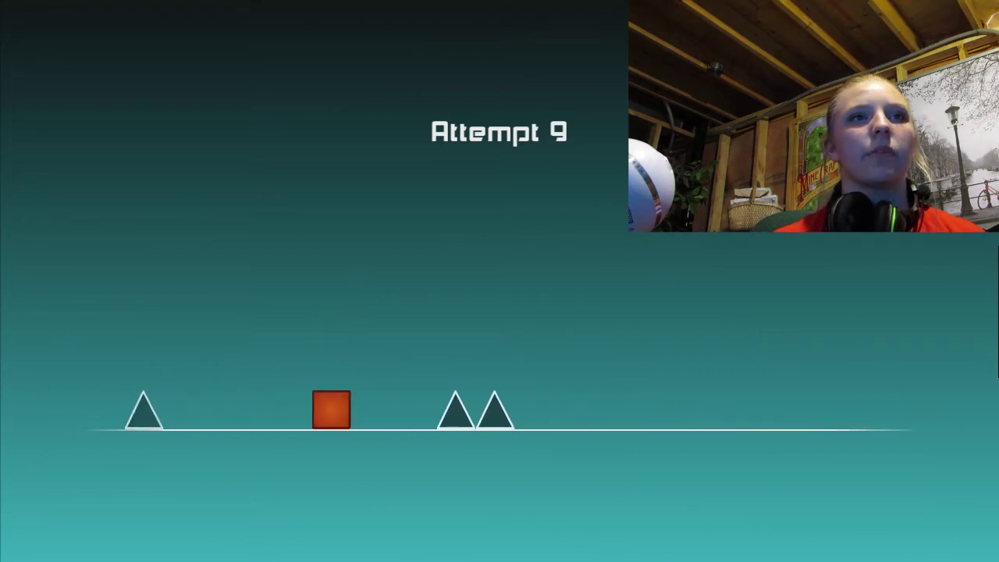
Step: Jump attempt 9's opening blocks and double spikes, then go up and down a staircase
key(space)
key(space)
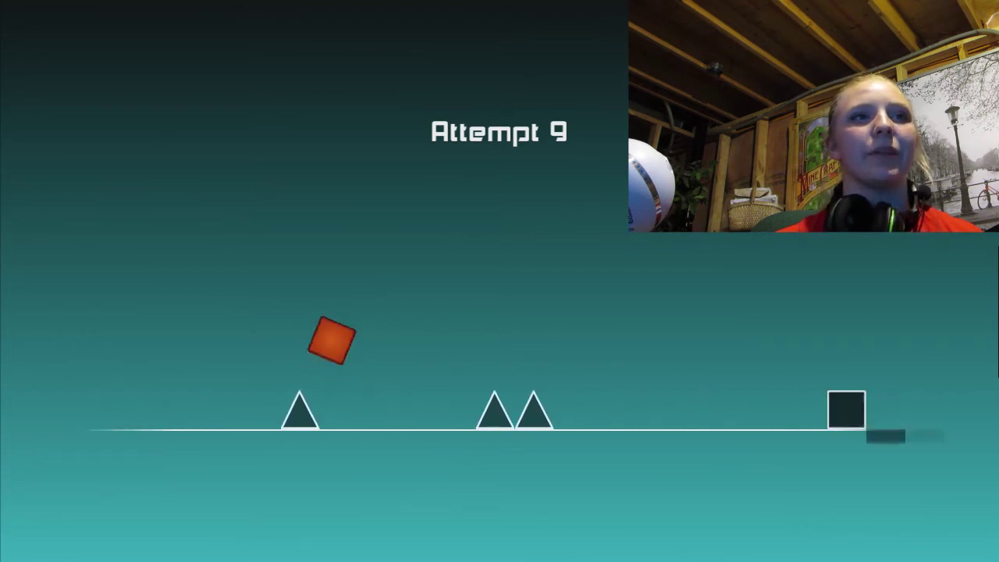
key(space)
key(space)
key(space)
key(space)
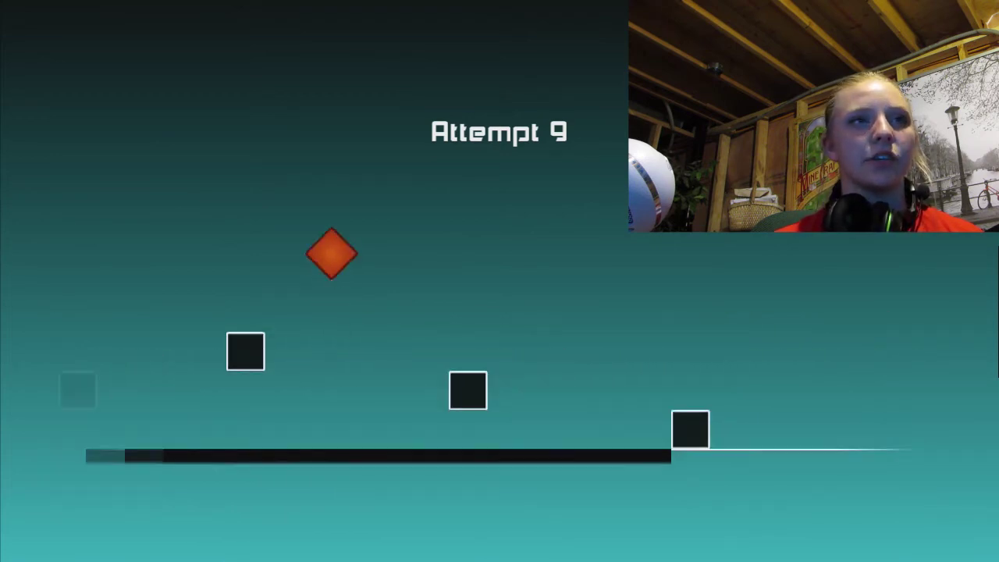
key(space)
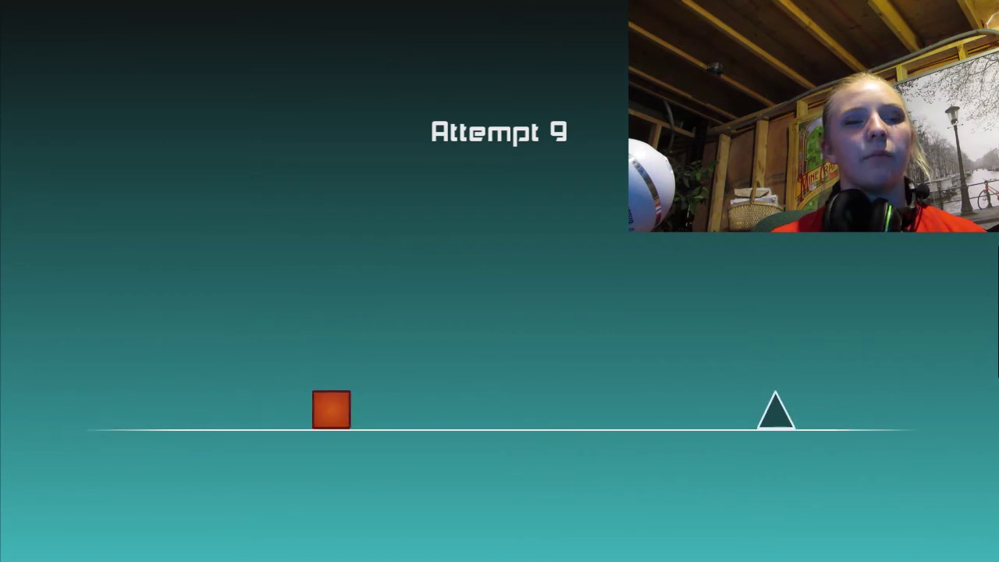
key(space)
key(space)
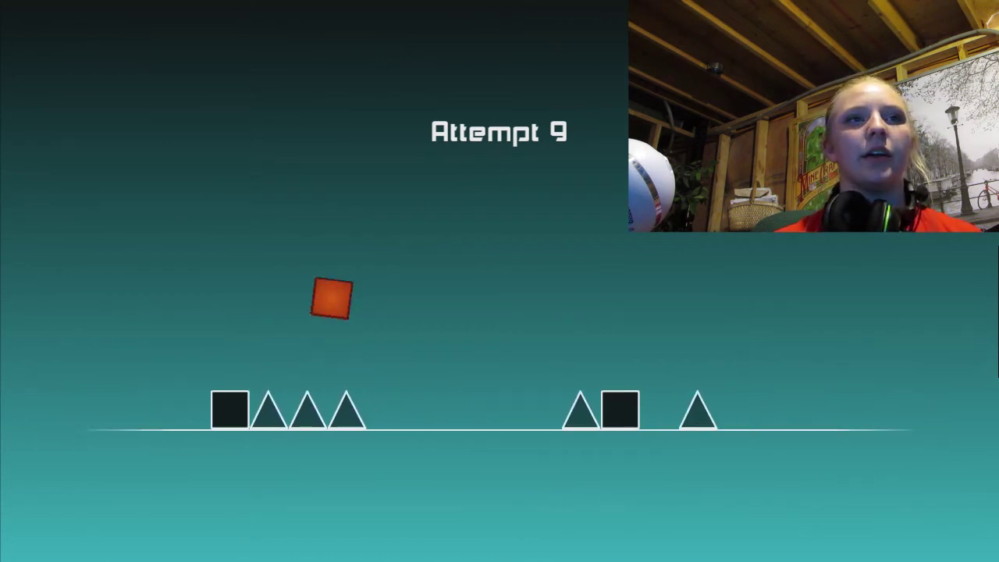
key(space)
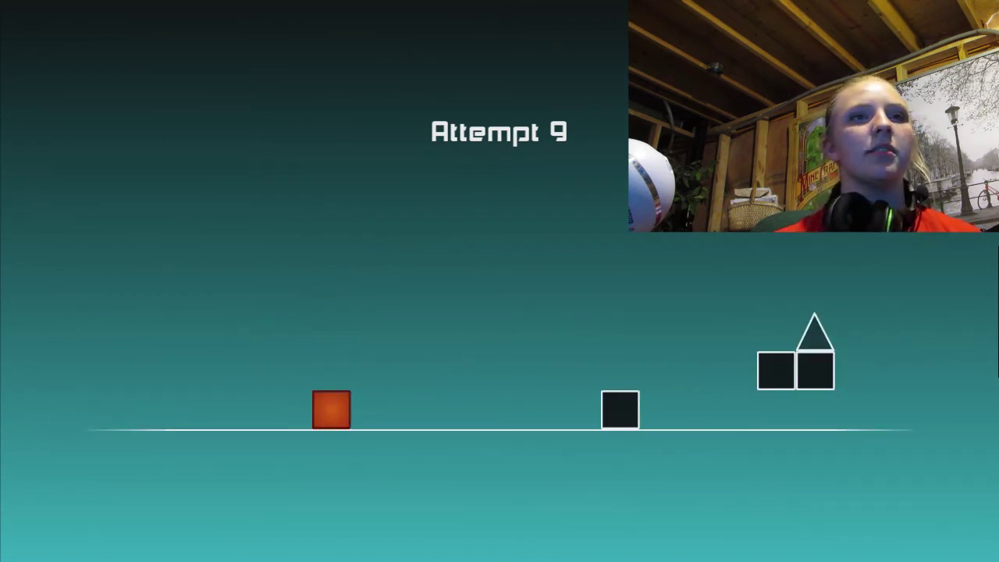
Step: Jump the ground block and keep hopping up and across the floating blocks
key(space)
key(space)
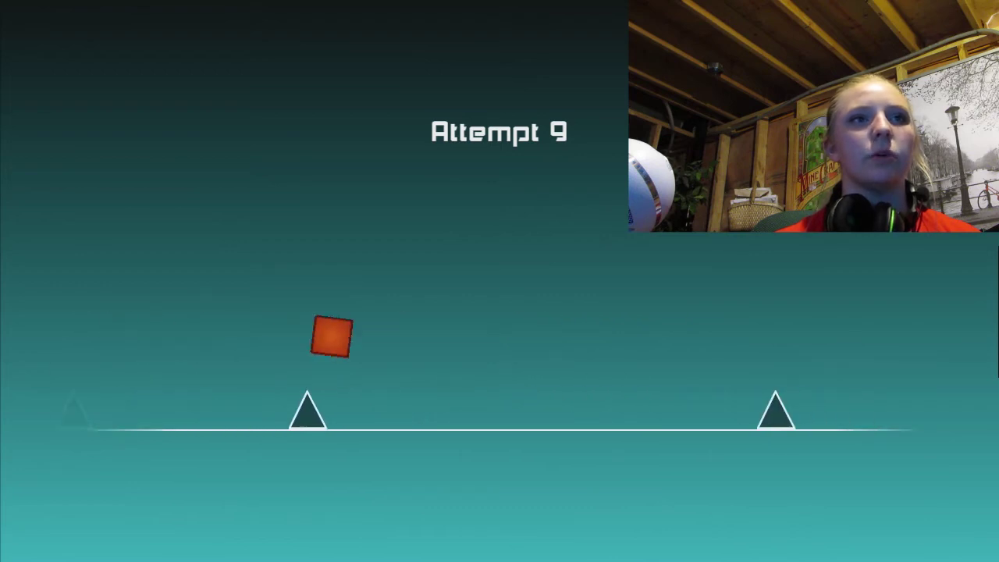
key(space)
key(space)
key(space)
key(space)
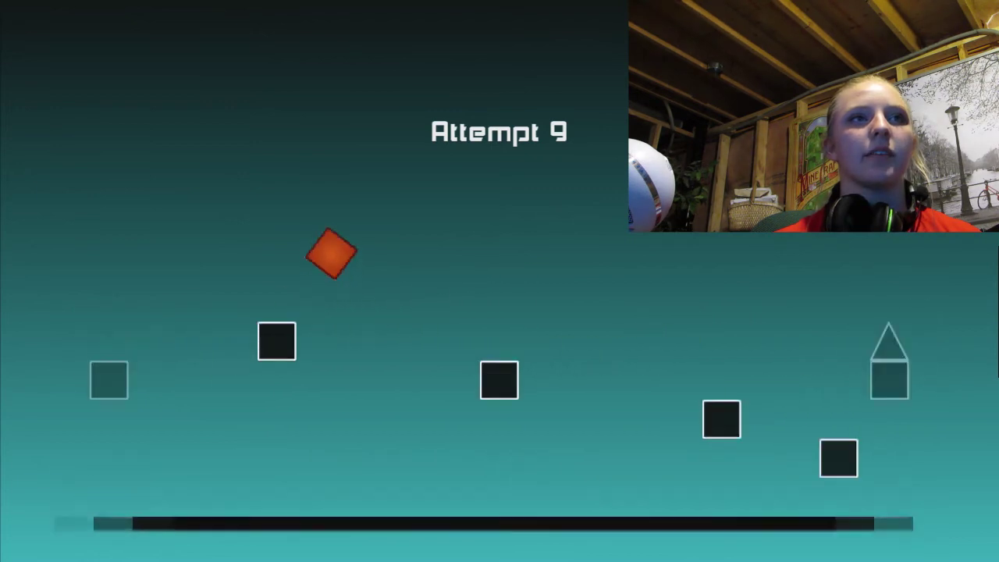
key(space)
key(space)
key(space)
key(space)
key(space)
key(space)
key(space)
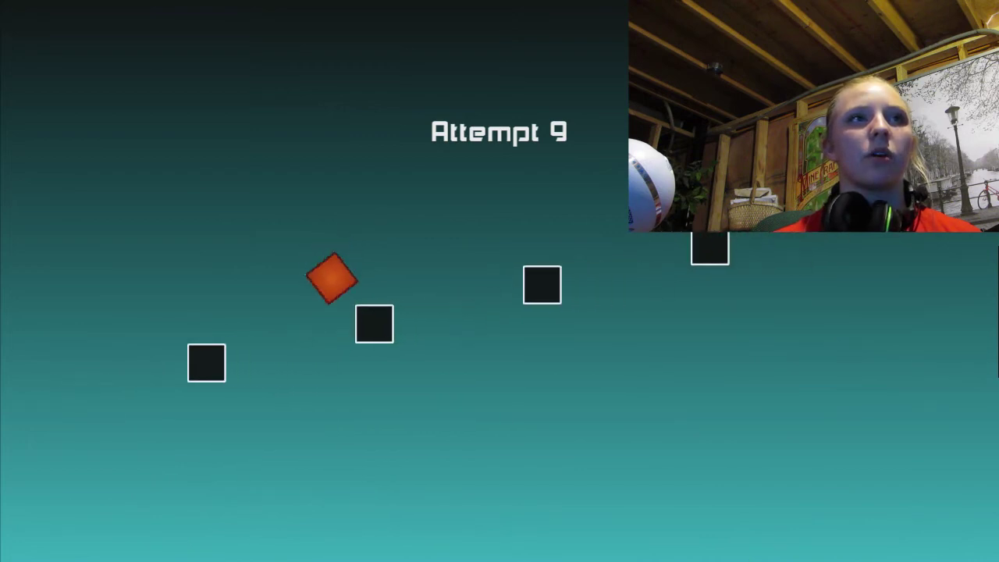
key(space)
key(space)
key(space)
key(space)
key(space)
key(space)
key(space)
key(space)
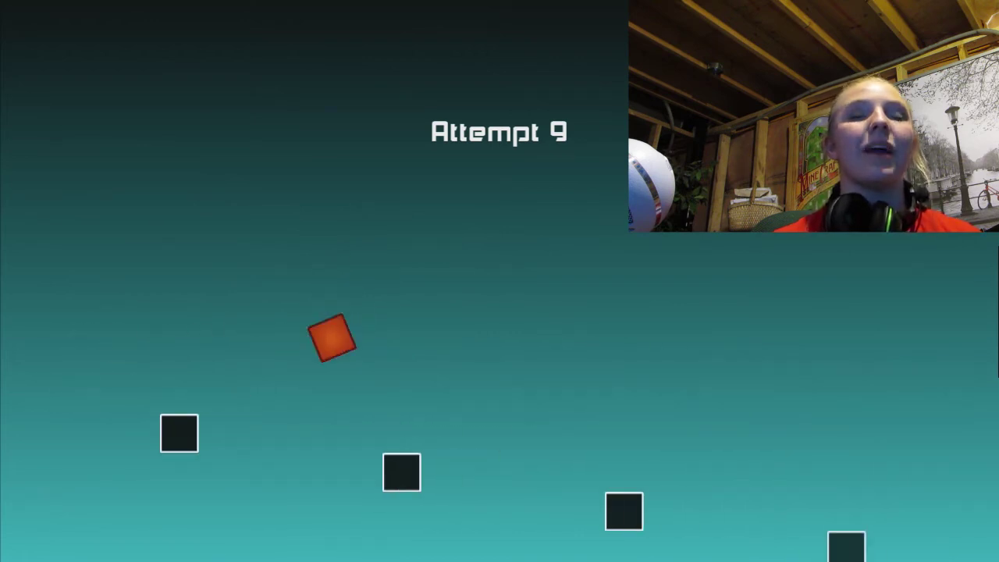
key(space)
key(space)
key(space)
key(space)
key(space)
key(space)
key(space)
key(space)
key(space)
key(space)
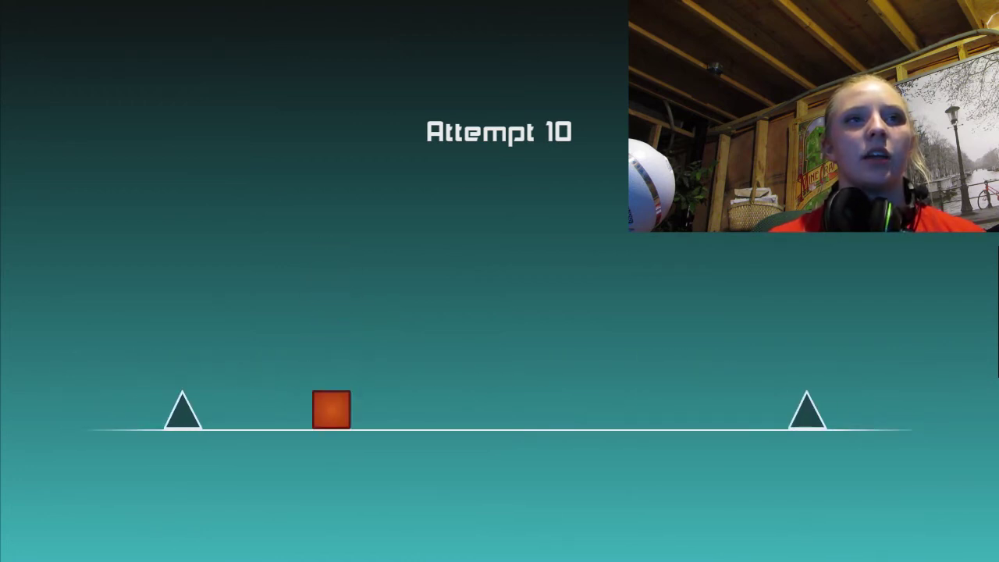
Step: Jump twin spikes and blocks across attempts, hopping onto low and higher blocks
key(space)
key(space)
key(space)
key(space)
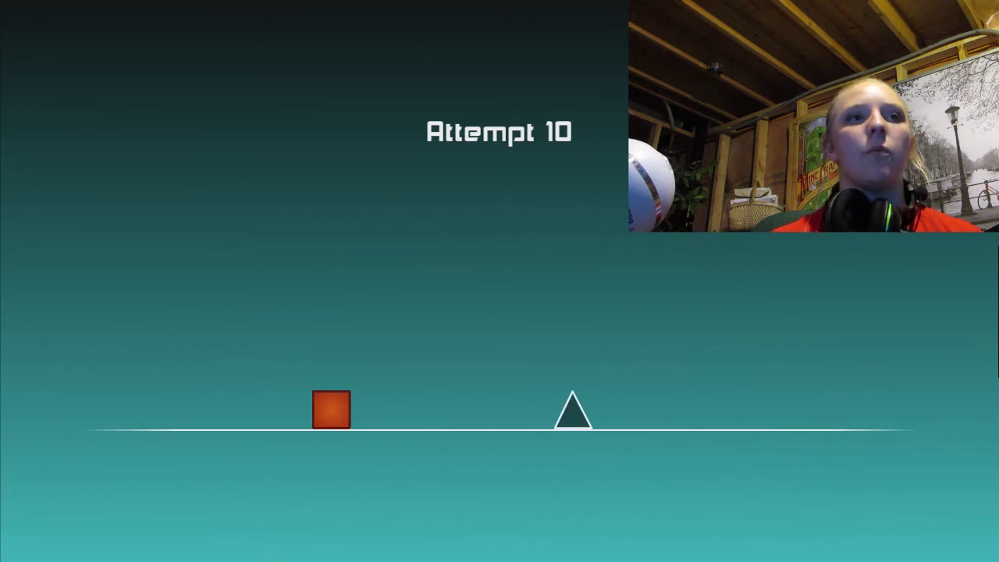
key(space)
key(space)
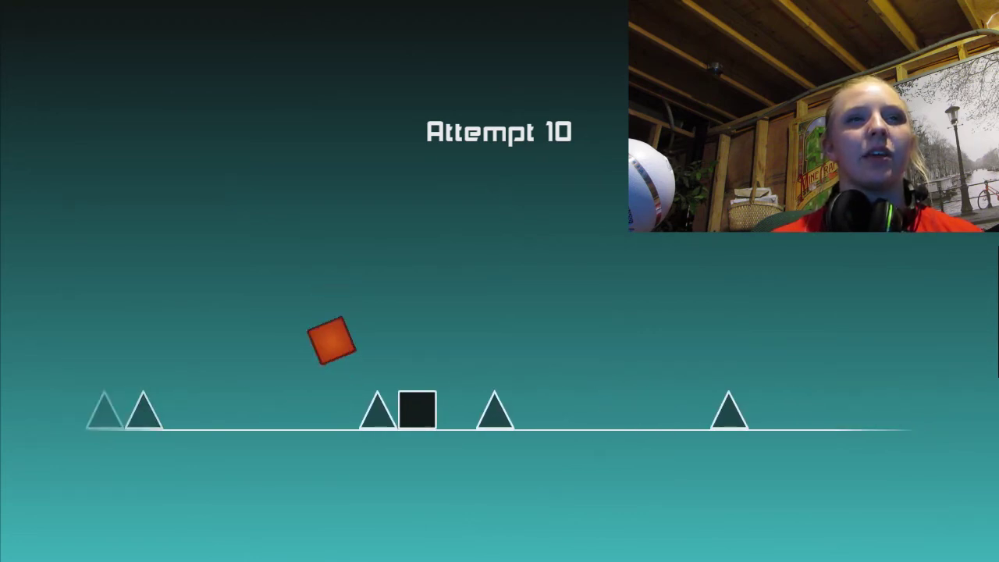
key(space)
key(space)
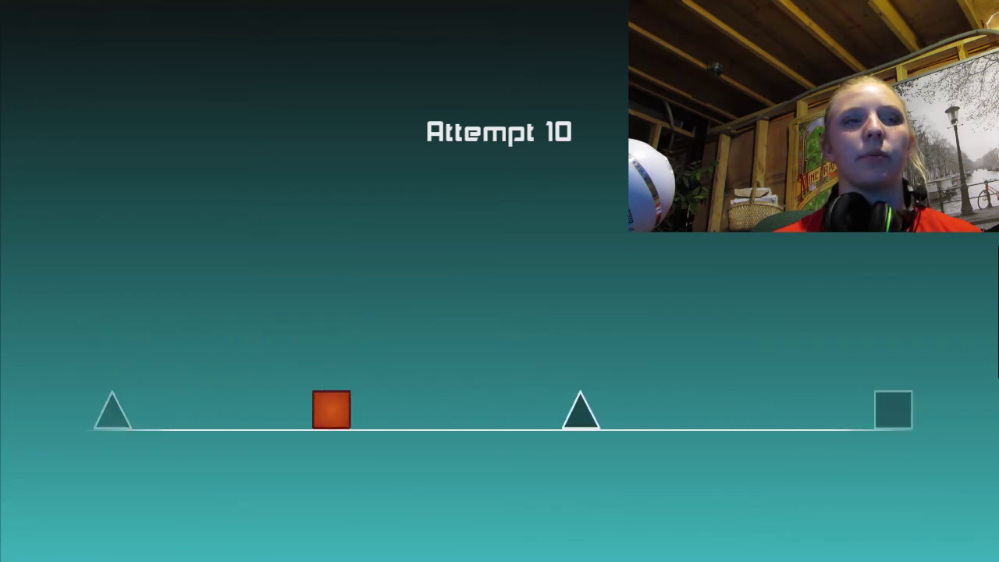
key(space)
key(space)
key(space)
key(space)
key(space)
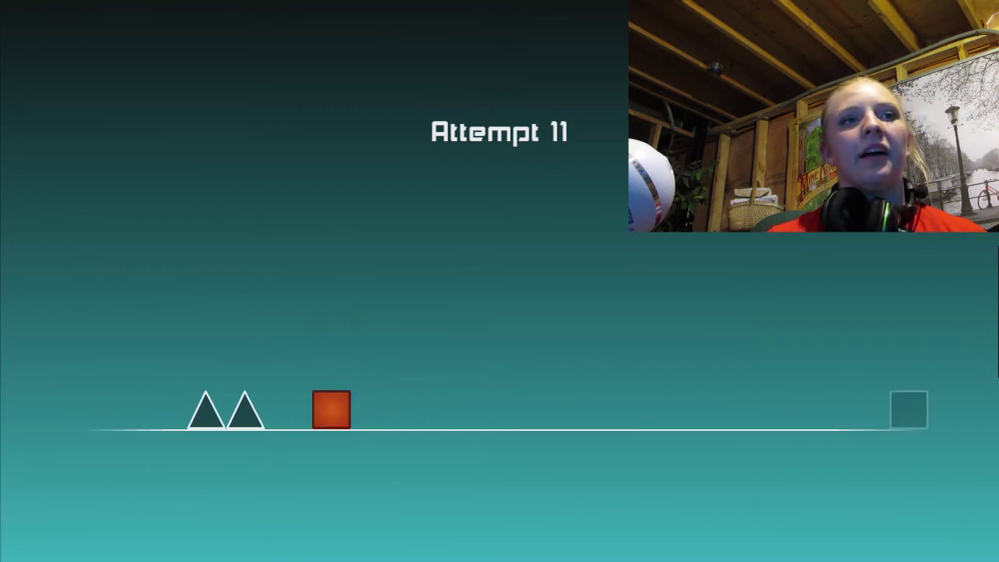
key(space)
key(space)
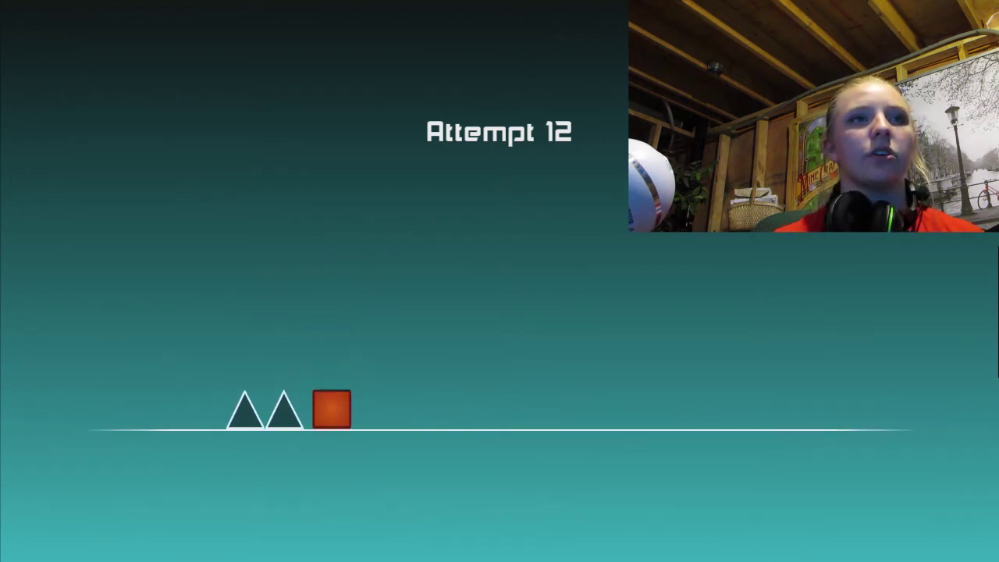
key(space)
key(space)
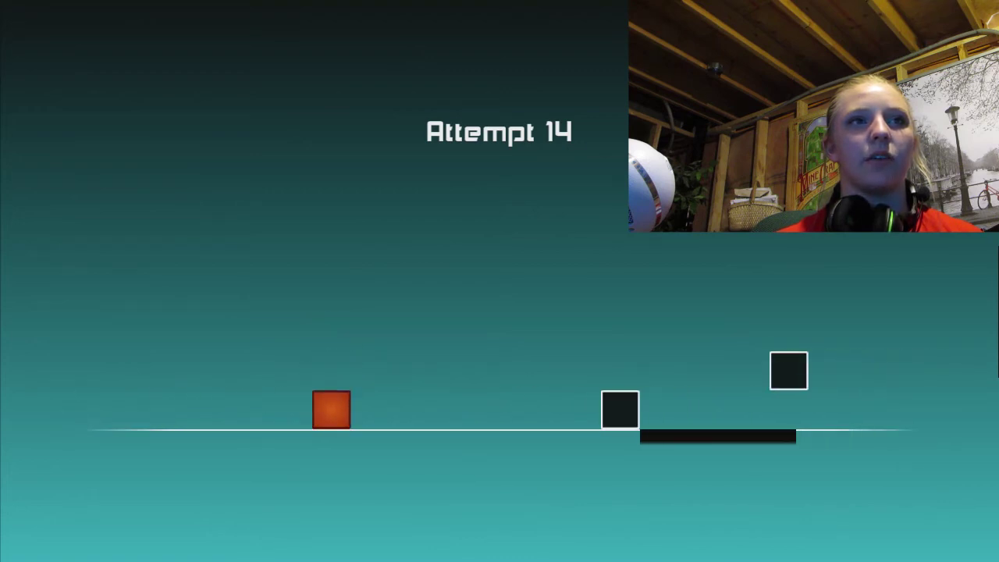
key(space)
key(space)
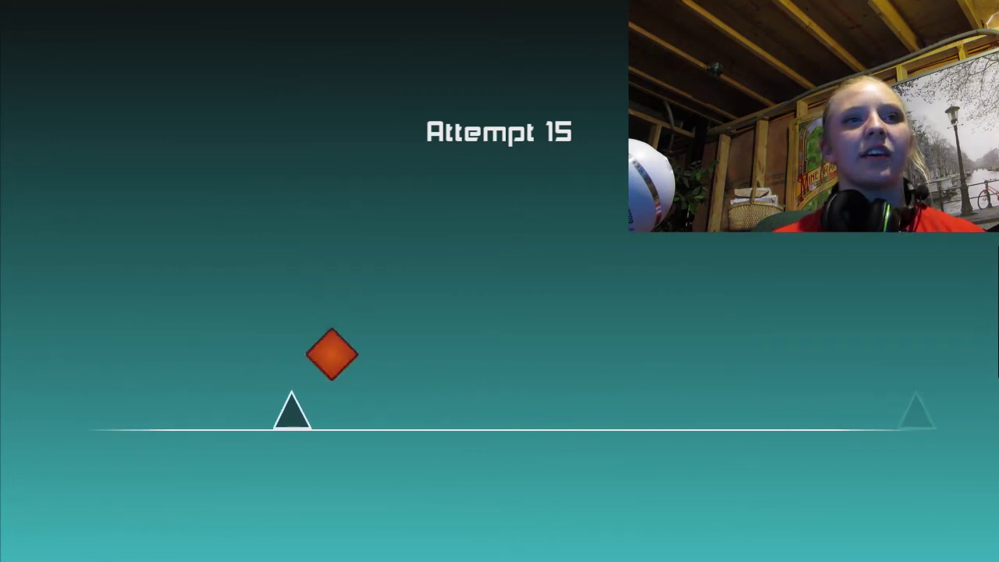
Step: Jump the single spikes, the three-spike block, and the dark block
key(space)
key(space)
key(space)
key(space)
key(space)
key(space)
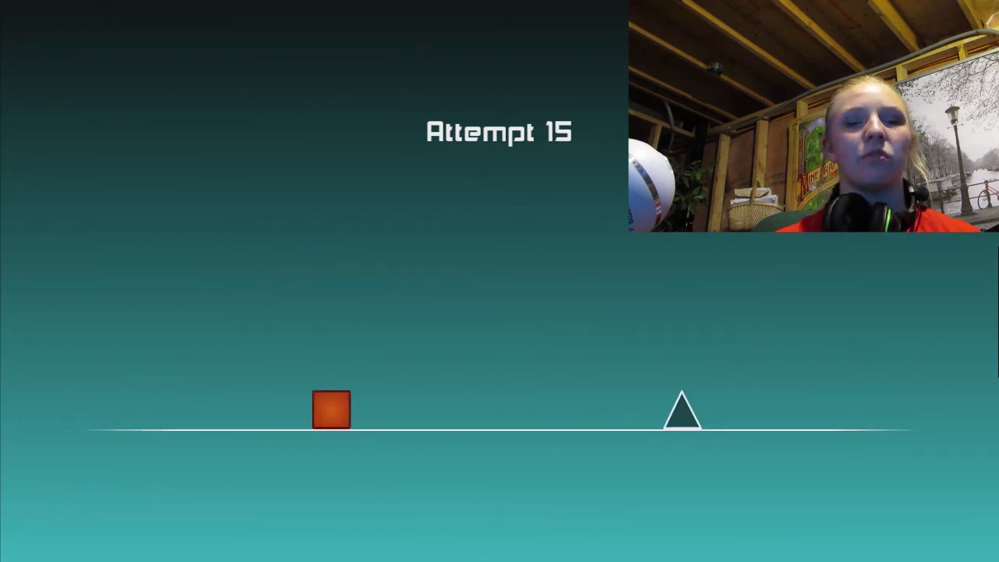
key(space)
key(space)
key(space)
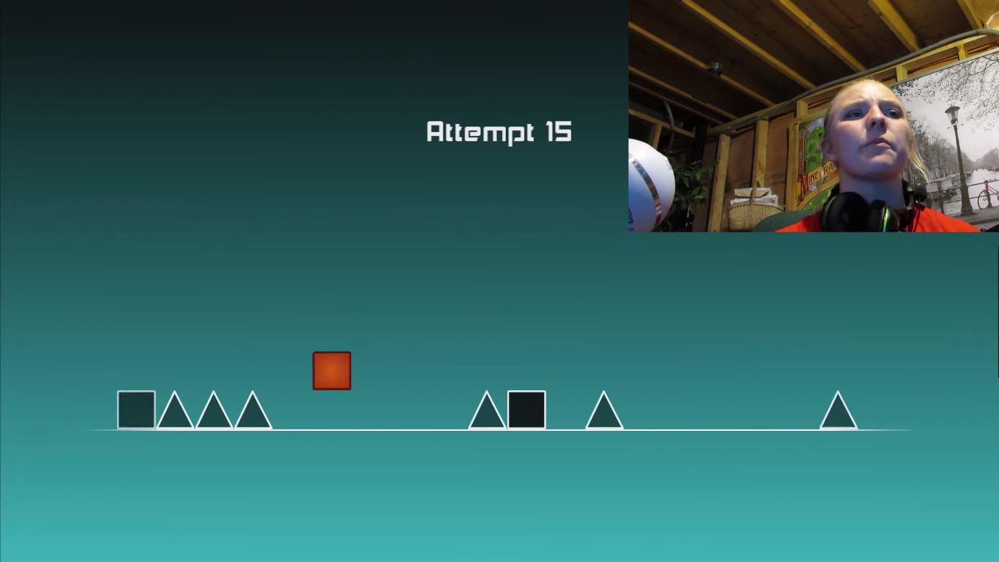
key(space)
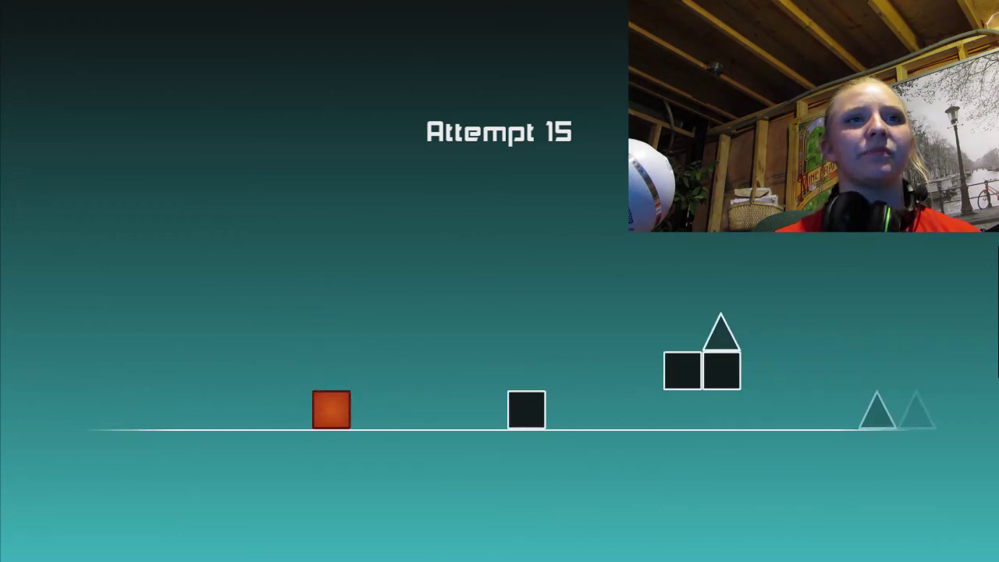
key(space)
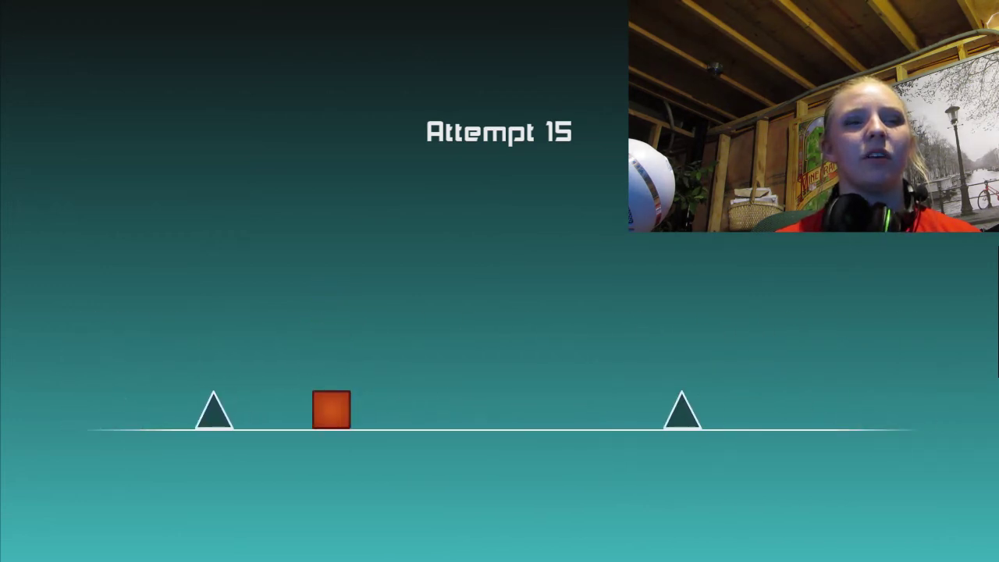
key(space)
key(space)
key(space)
Step: Hop onto the raised block, clear the double spikes, and cross the dark block row
key(space)
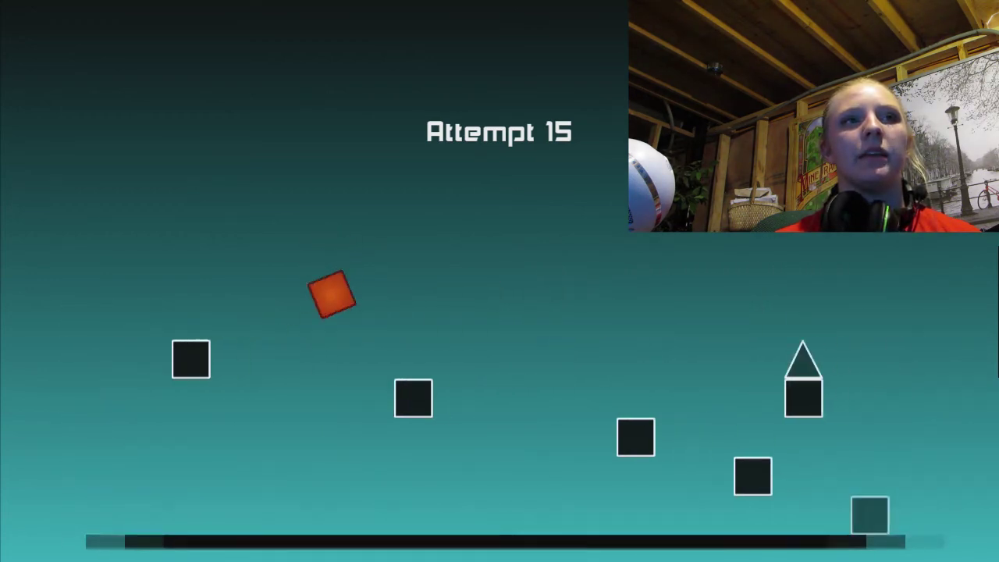
key(space)
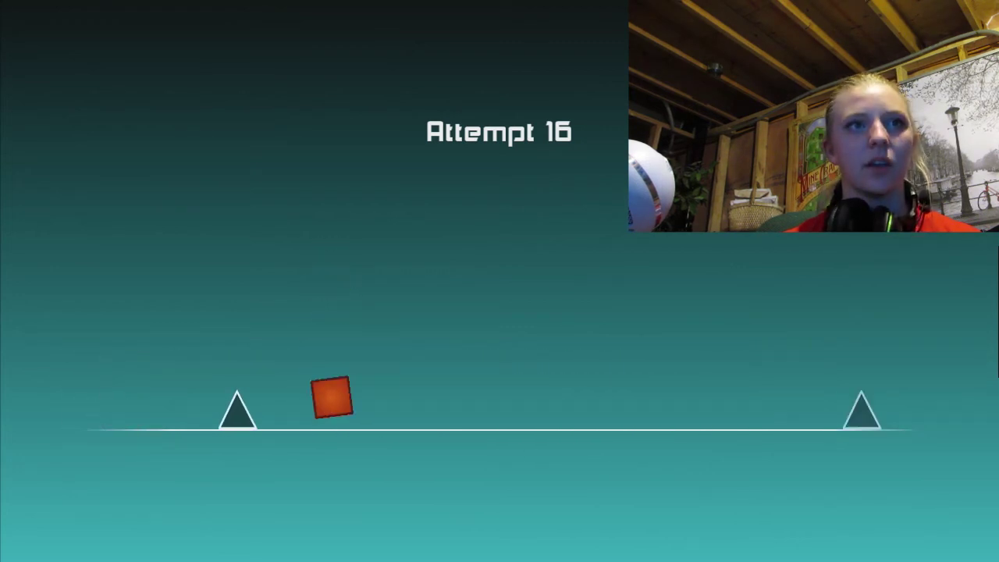
key(space)
key(space)
key(space)
key(space)
key(space)
key(space)
key(space)
key(space)
key(space)
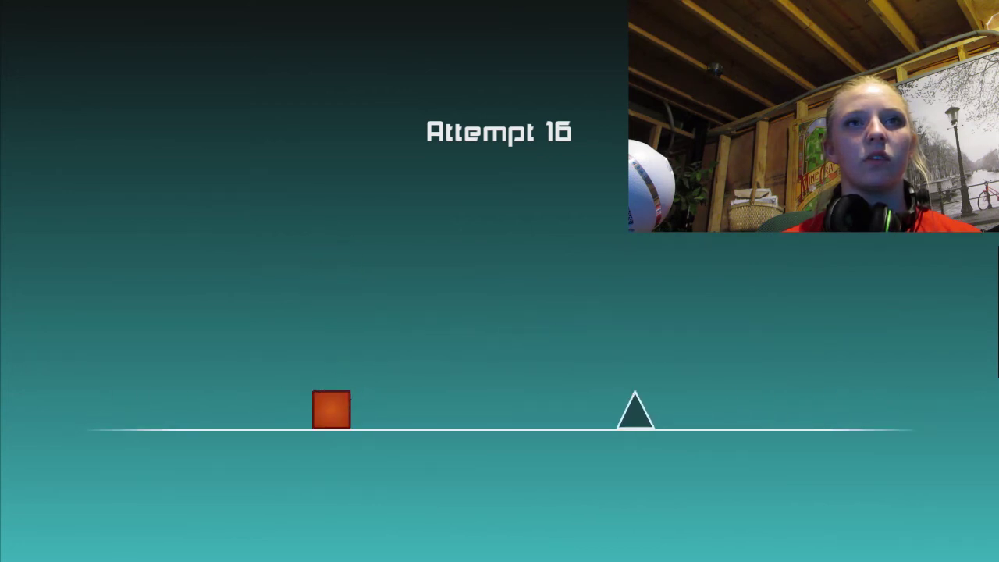
key(space)
key(space)
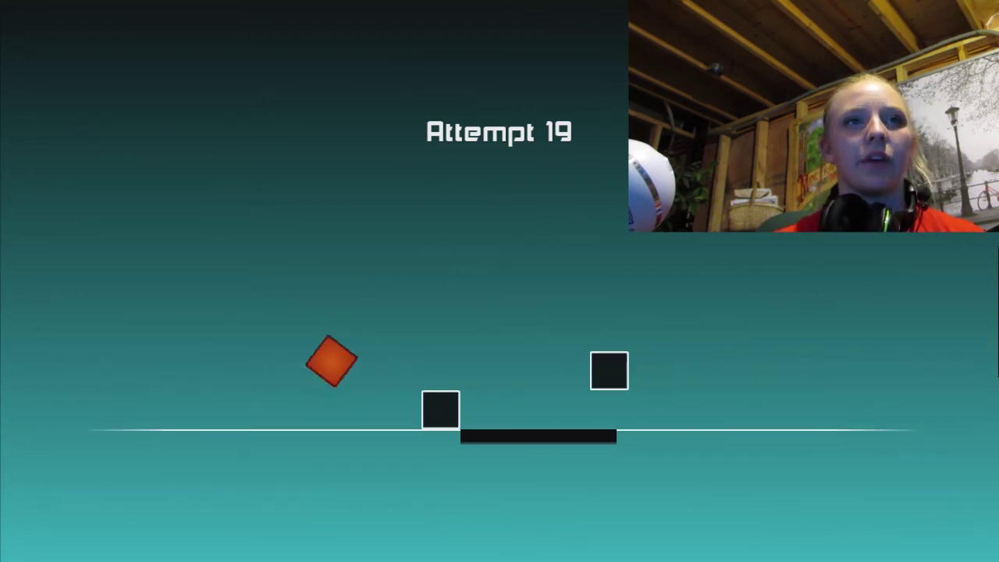
key(space)
key(space)
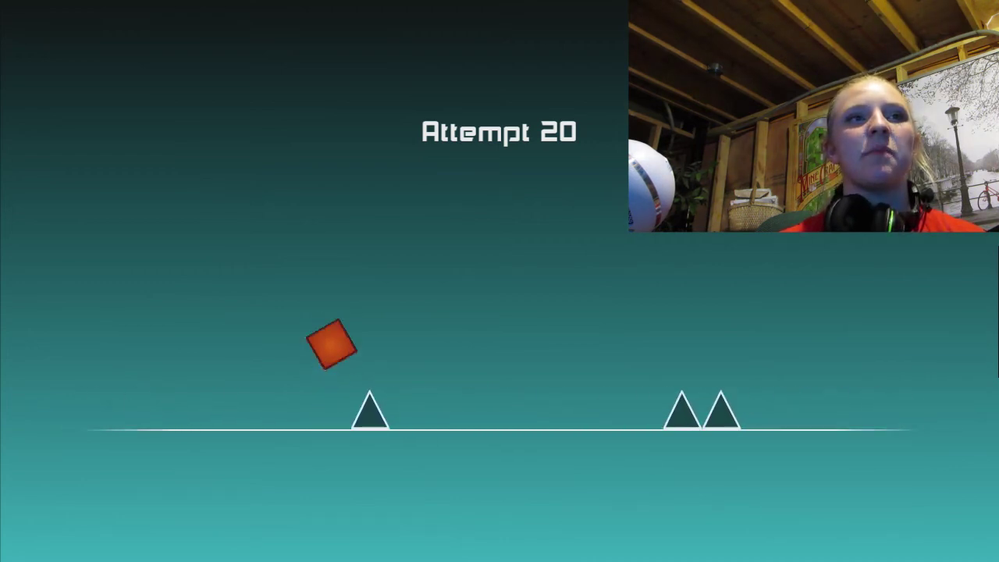
Step: Guide attempt 20 up the black-block staircases while staying airborne over the spiked rows
key(space)
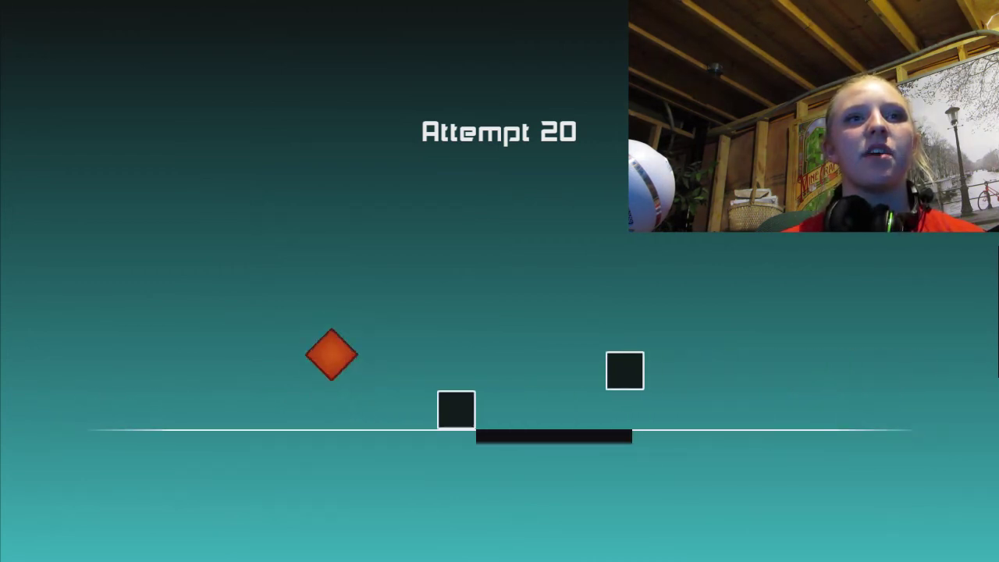
key(space)
key(space)
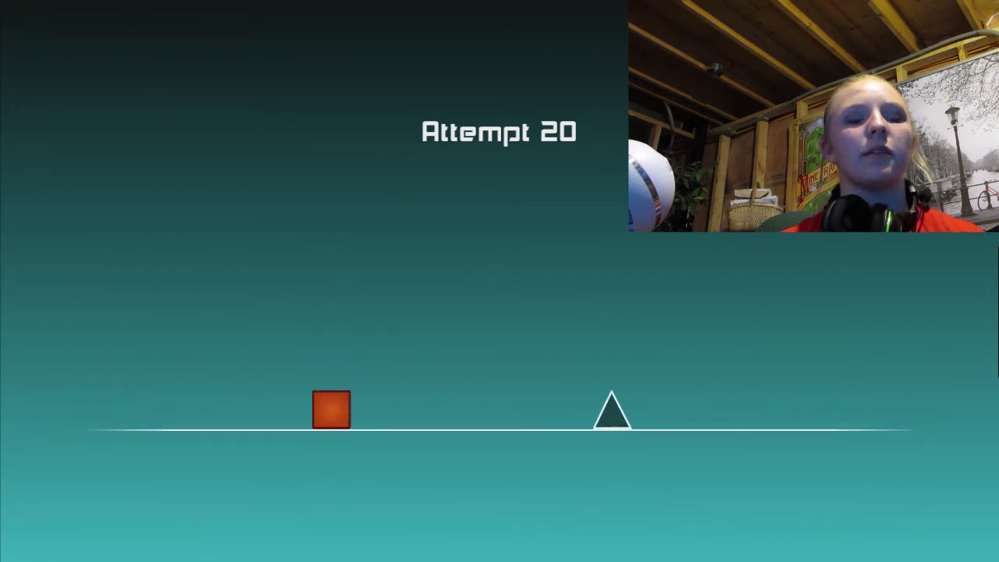
key(space)
key(space)
key(space)
key(space)
key(space)
key(space)
key(space)
key(space)
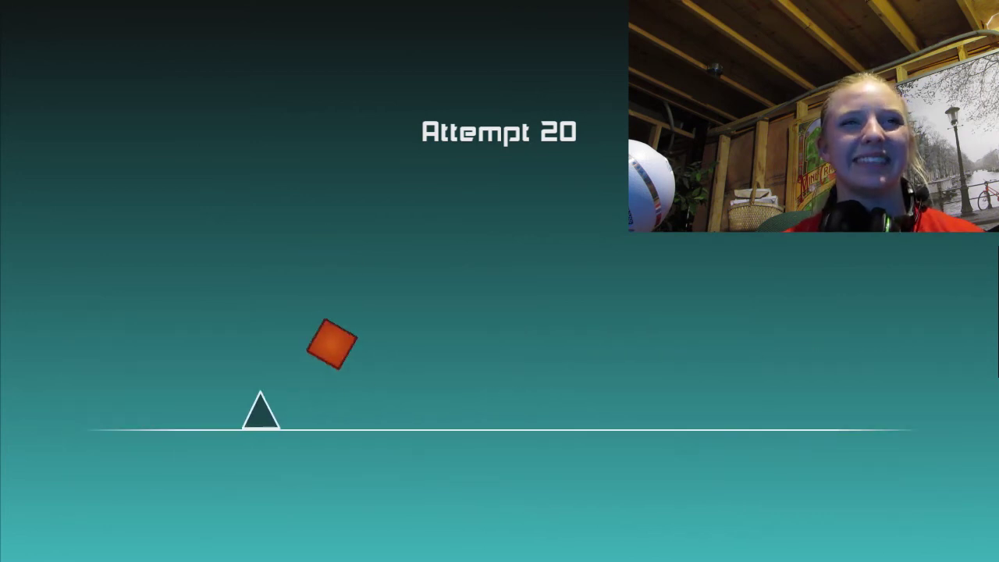
key(space)
key(space)
key(space)
key(space)
key(space)
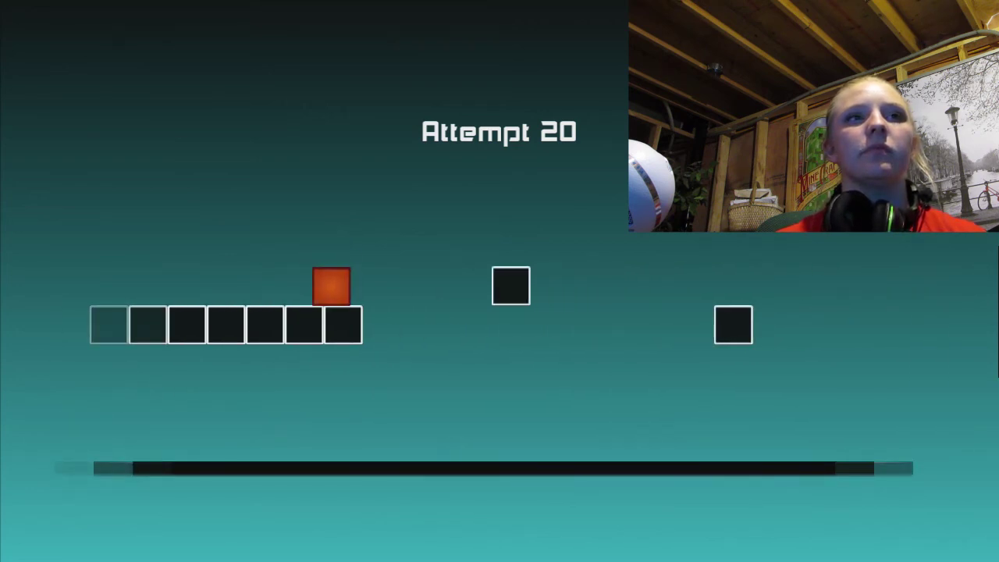
key(space)
key(space)
key(space)
key(space)
key(space)
key(space)
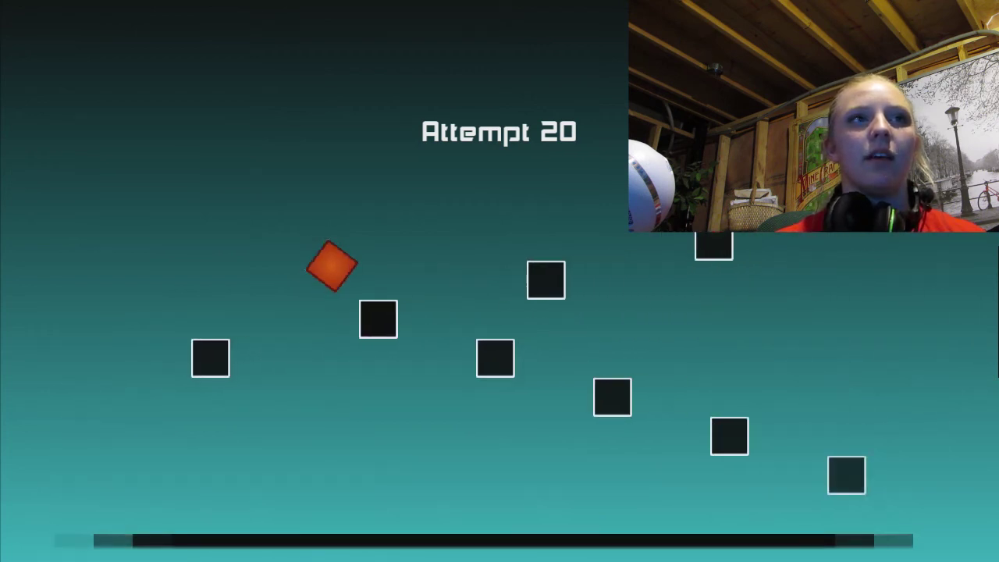
key(space)
key(space)
key(space)
key(space)
key(space)
key(space)
key(space)
key(space)
key(space)
key(space)
key(space)
key(space)
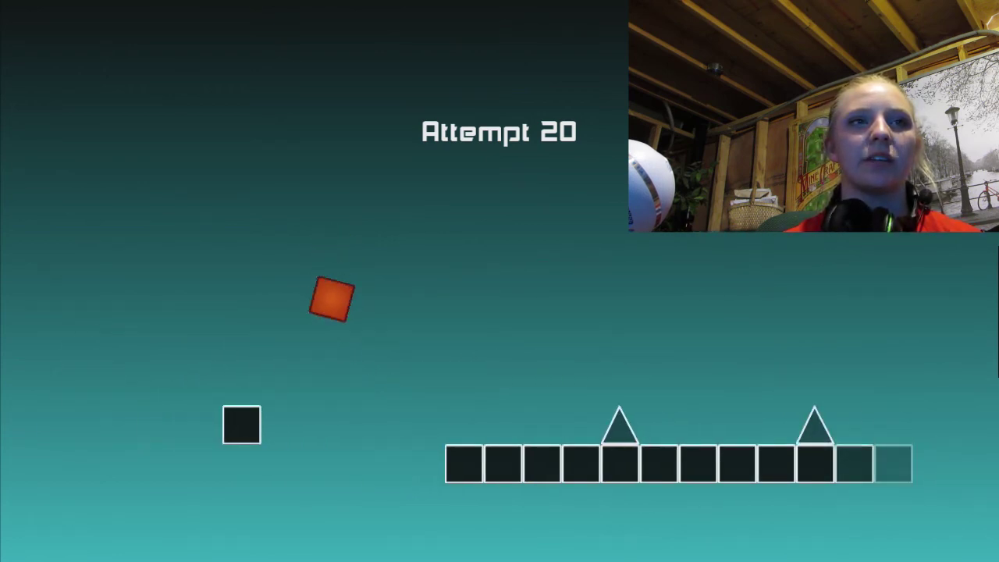
key(space)
key(space)
key(space)
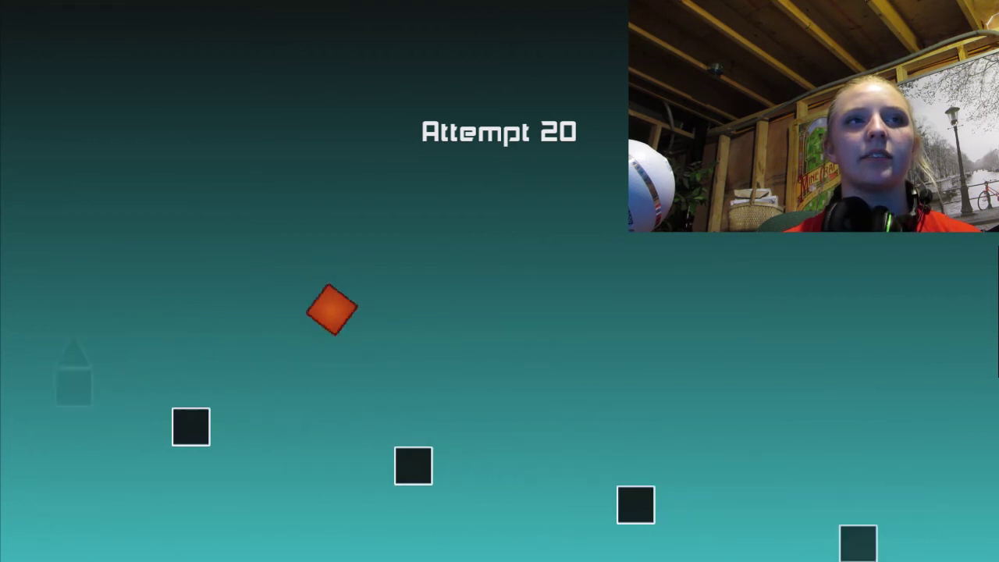
key(space)
key(space)
key(space)
key(space)
key(space)
key(space)
key(space)
key(space)
key(space)
key(space)
key(space)
key(space)
key(space)
key(space)
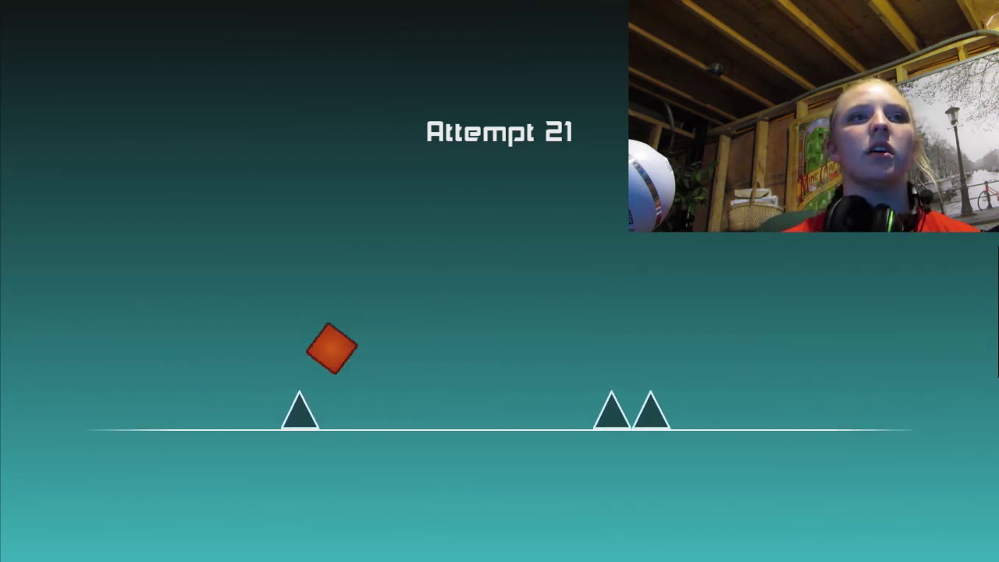
Step: Jump attempt 21 over the spike sets and spiked block onto the staggered floating blocks
key(space)
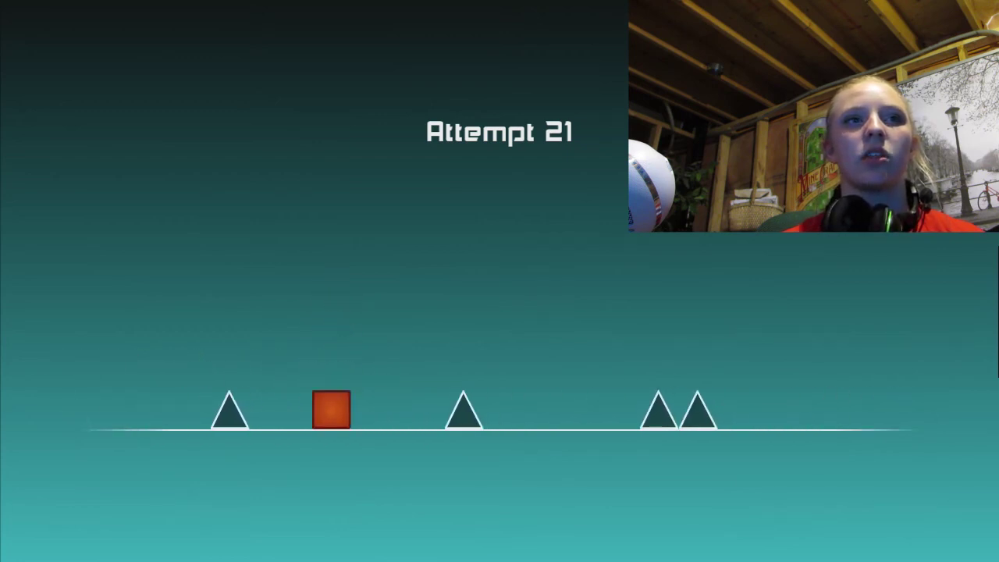
key(space)
key(space)
key(space)
key(space)
key(space)
key(space)
key(space)
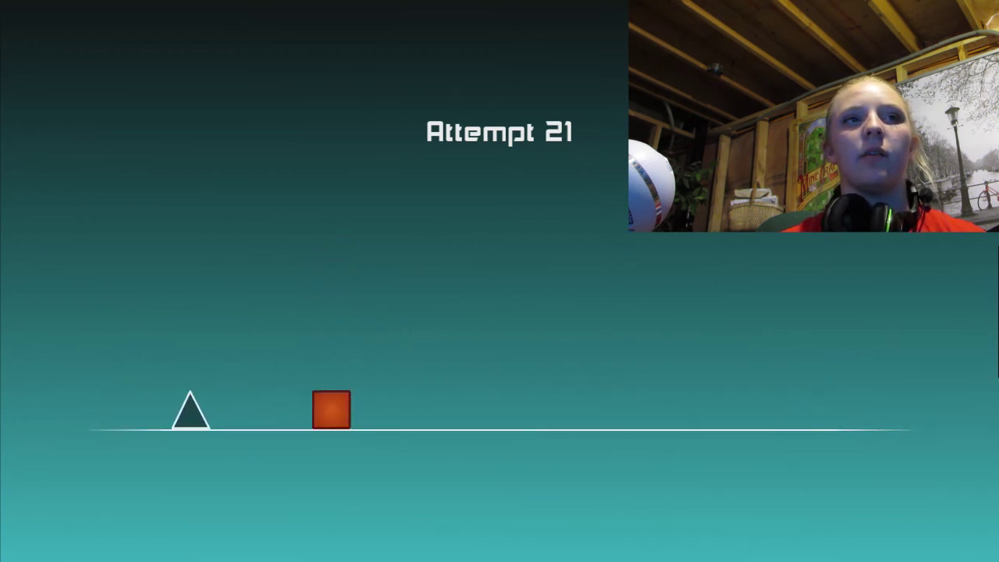
key(space)
key(space)
key(space)
key(space)
key(space)
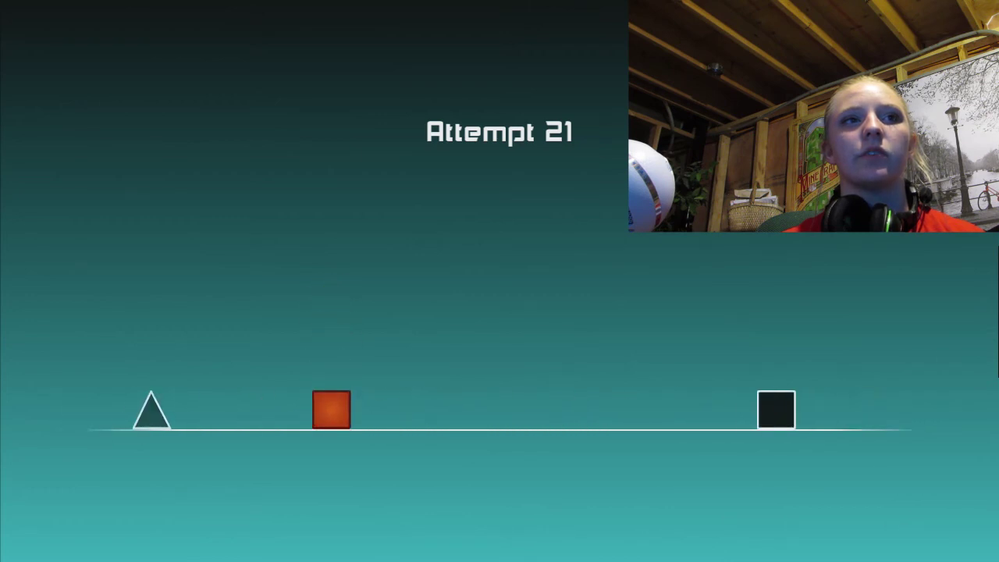
key(space)
key(space)
key(space)
key(space)
key(space)
key(space)
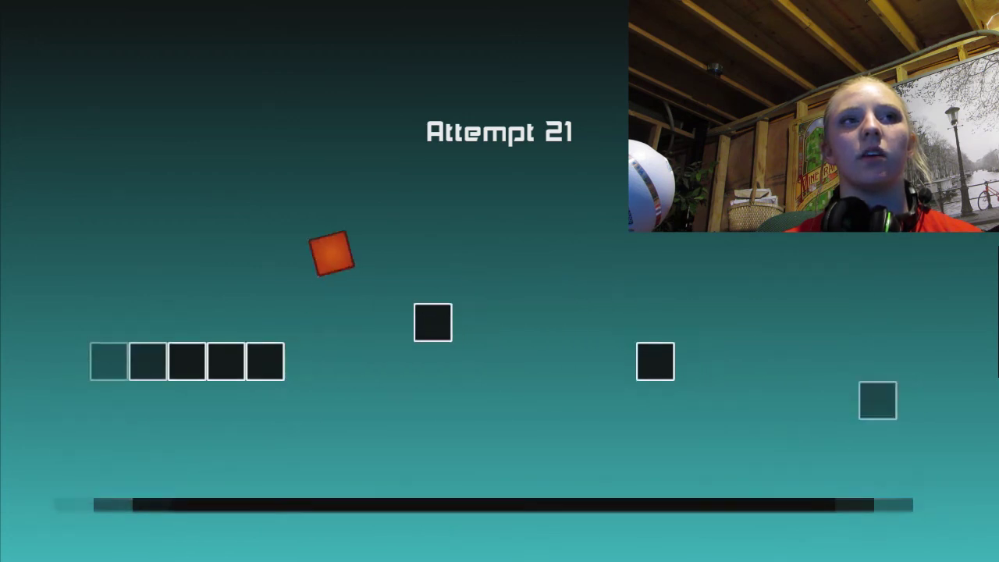
key(space)
key(space)
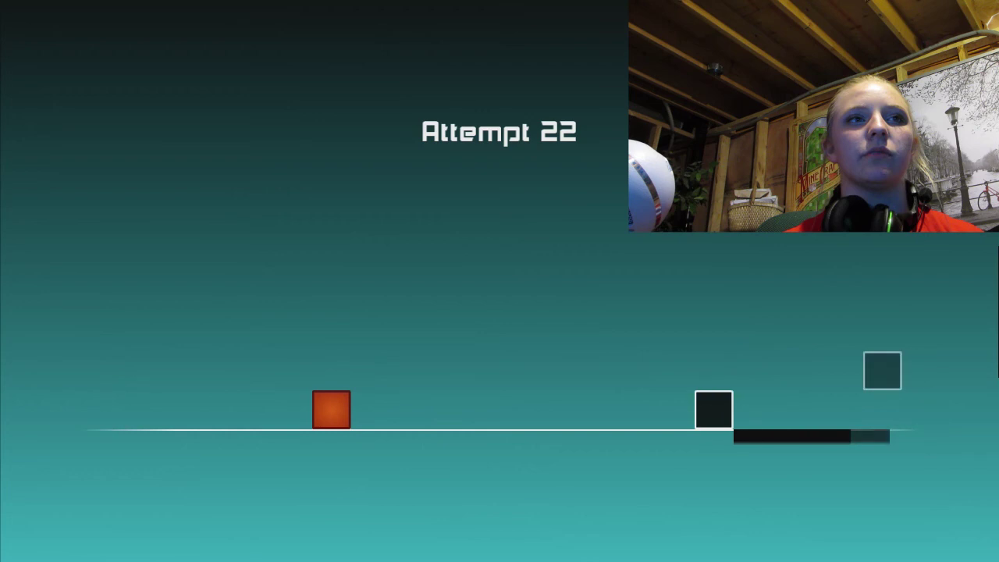
Step: Hop the cube across two floating blocks, then jump single and double spikes
key(space)
key(space)
key(space)
key(space)
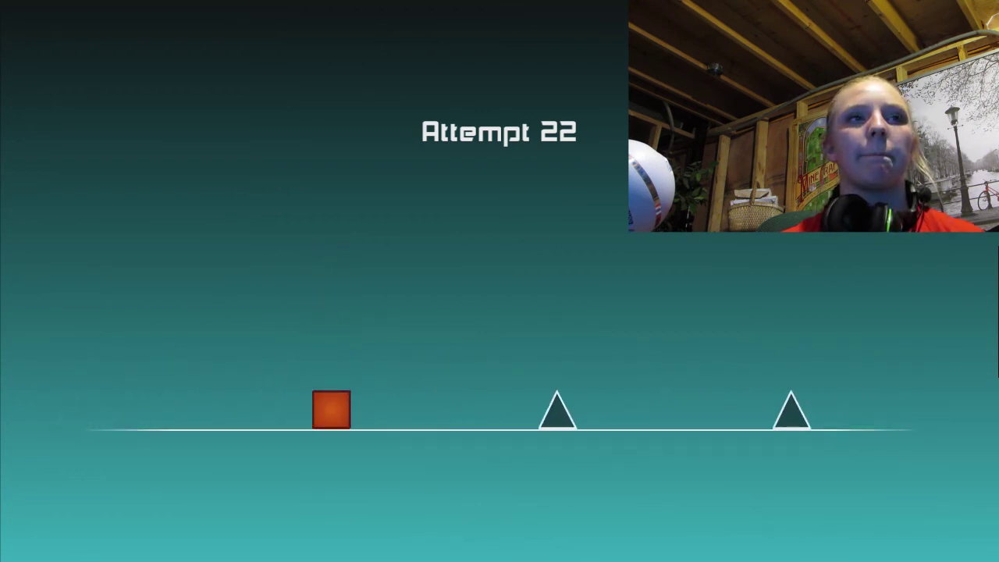
key(space)
key(space)
key(space)
key(space)
key(space)
key(space)
key(space)
key(space)
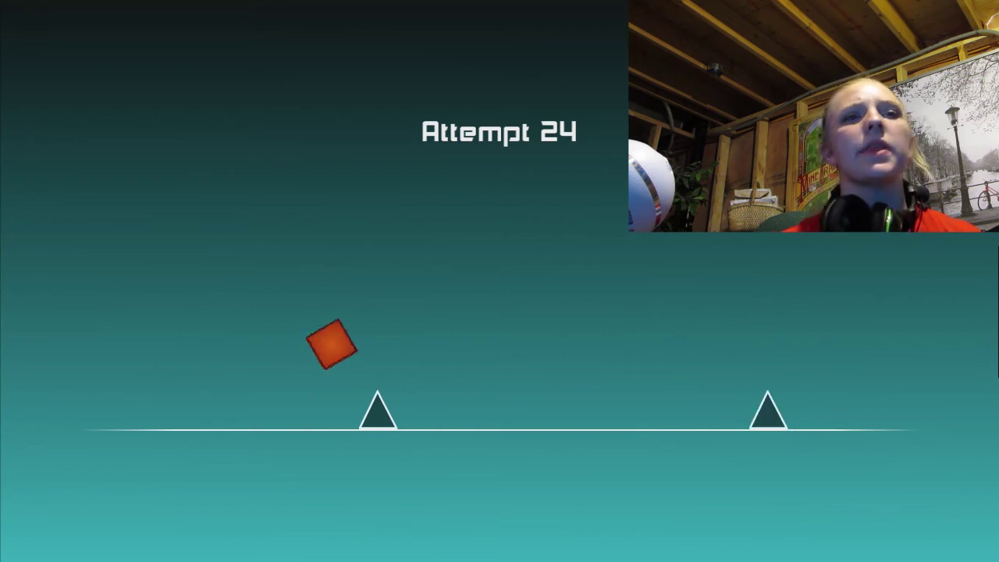
key(space)
key(space)
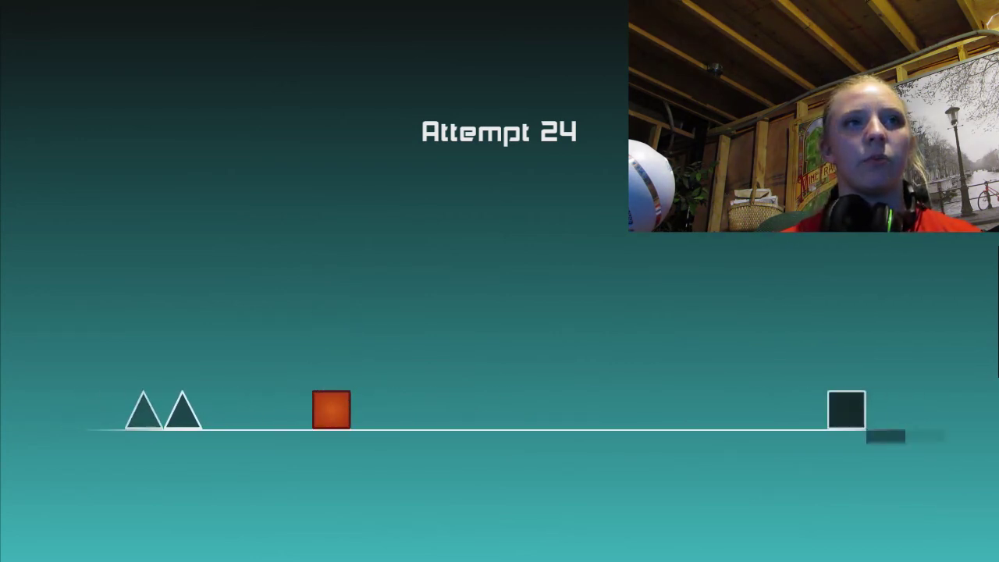
key(space)
key(space)
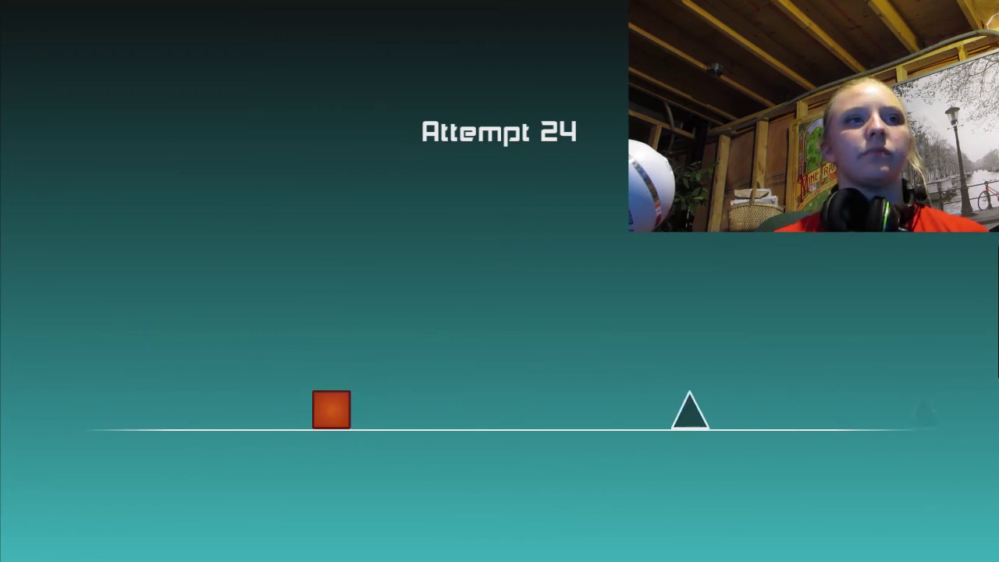
Step: Jump single spikes and a floating block, crashing on double spikes as the counter climbs
key(space)
key(space)
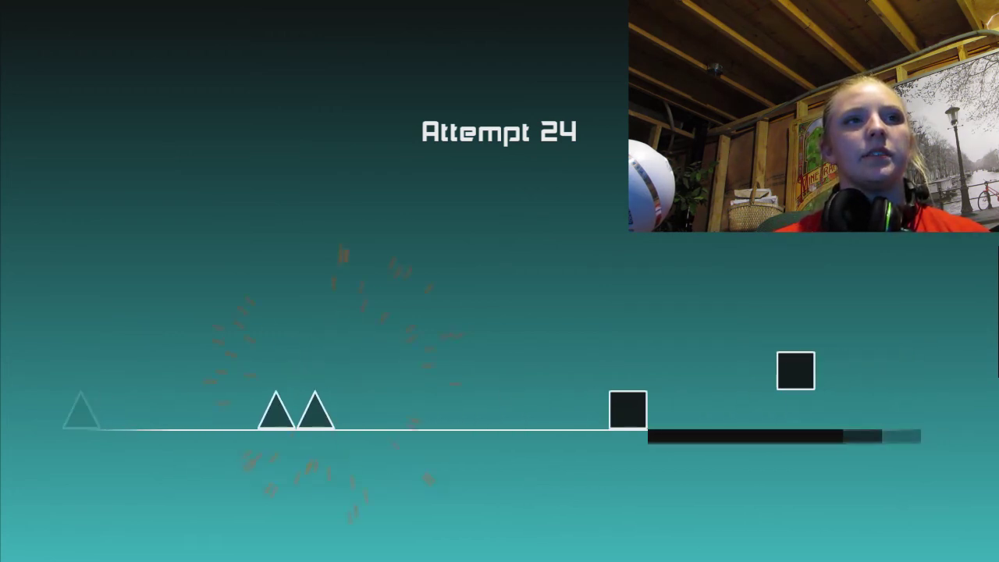
key(space)
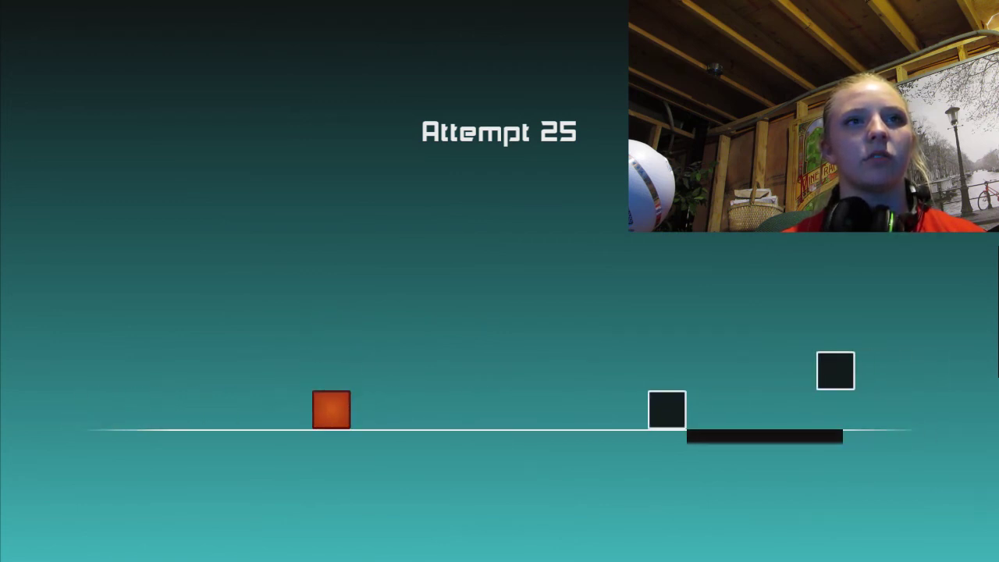
key(space)
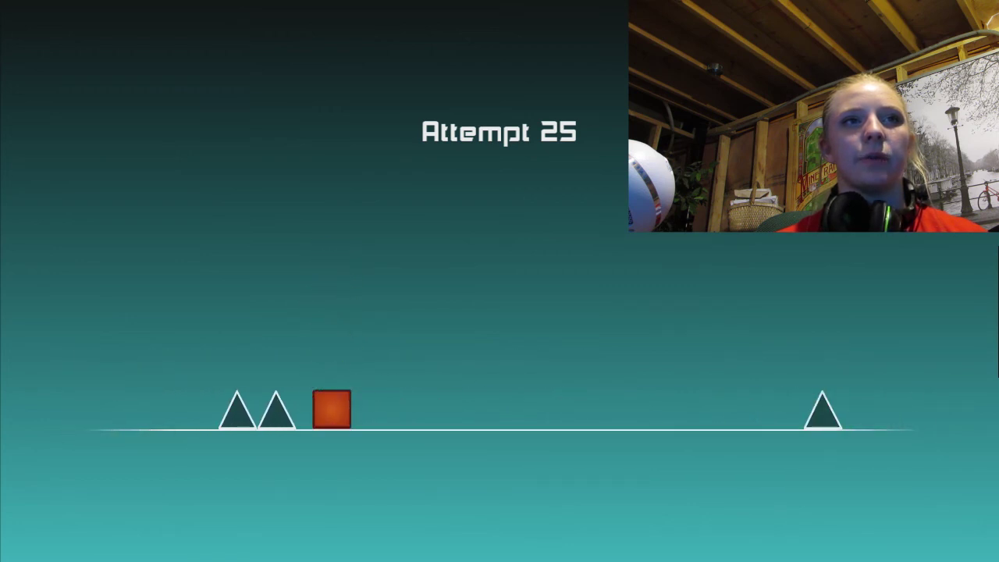
key(space)
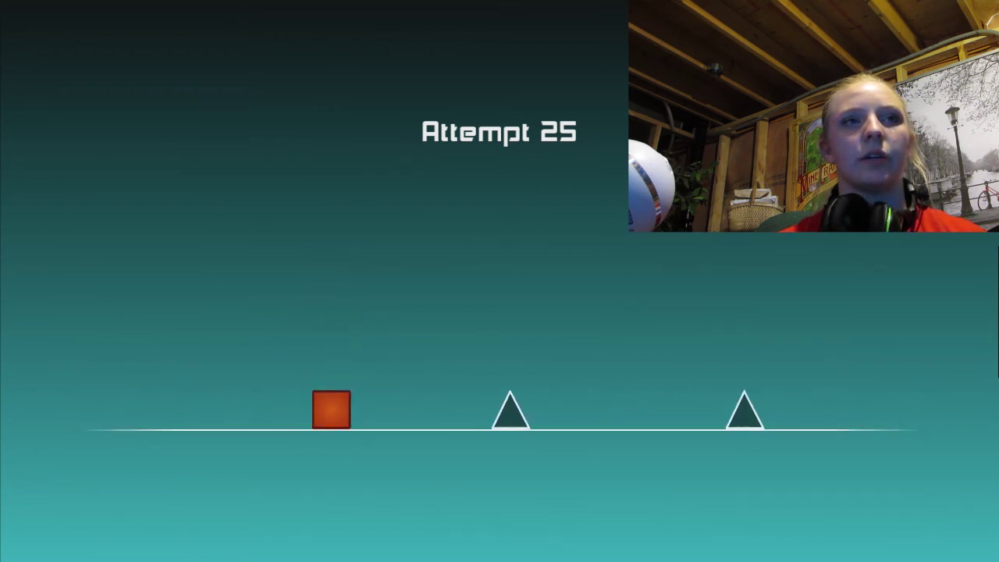
key(space)
key(space)
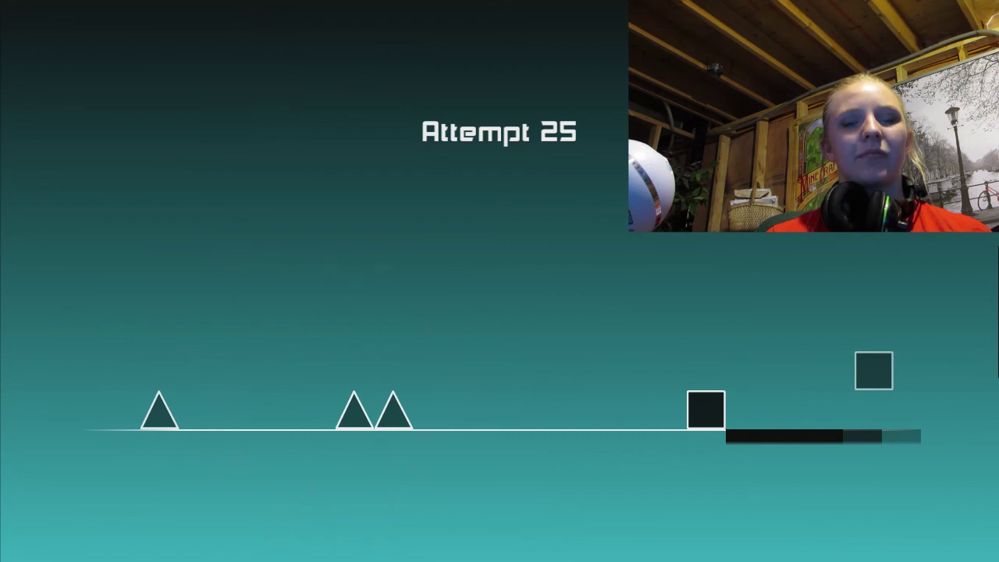
key(space)
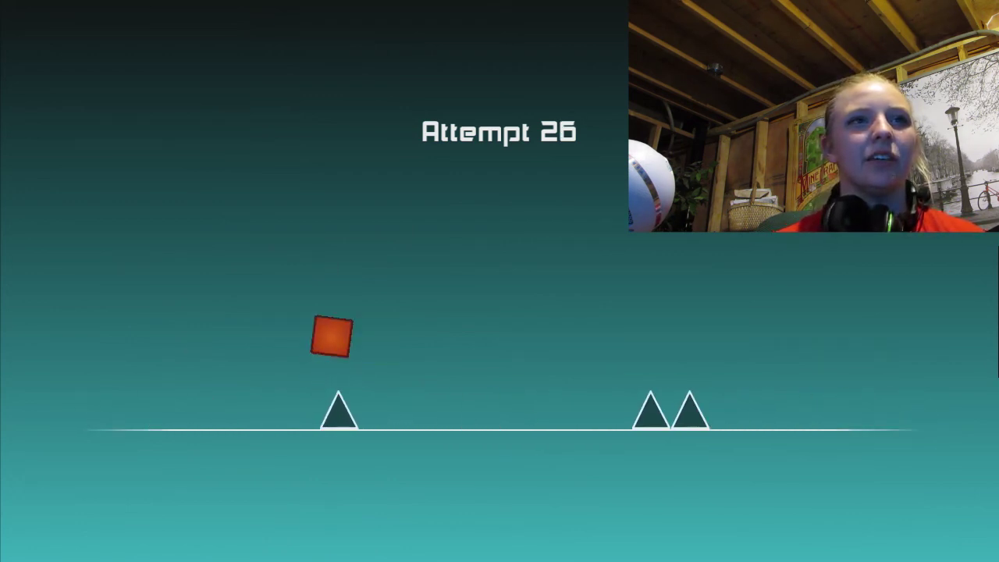
Step: On Attempt 26, clear the blocks and spikes, then climb the black block staircase
key(space)
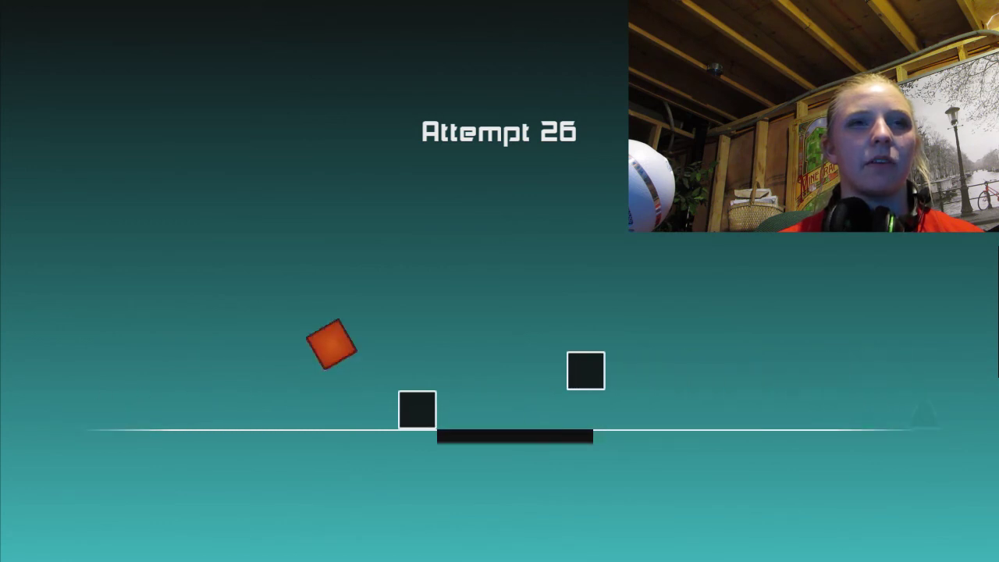
key(space)
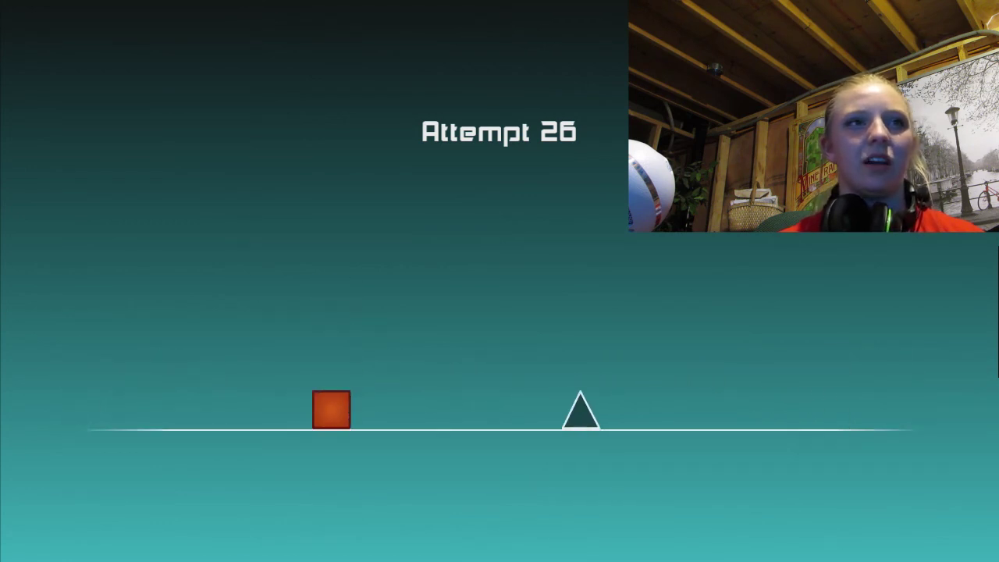
key(space)
key(space)
key(space)
key(space)
key(space)
key(space)
key(space)
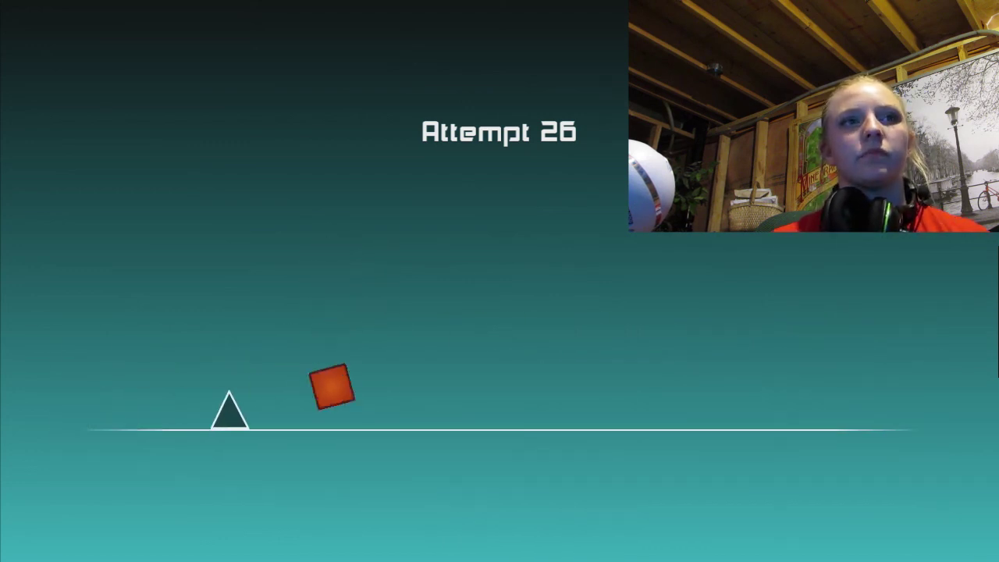
key(space)
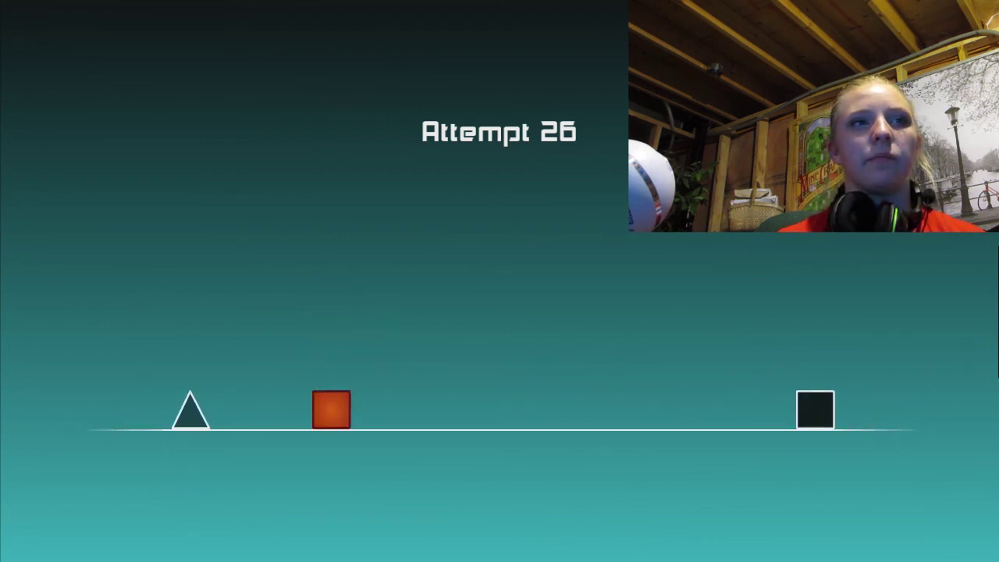
key(space)
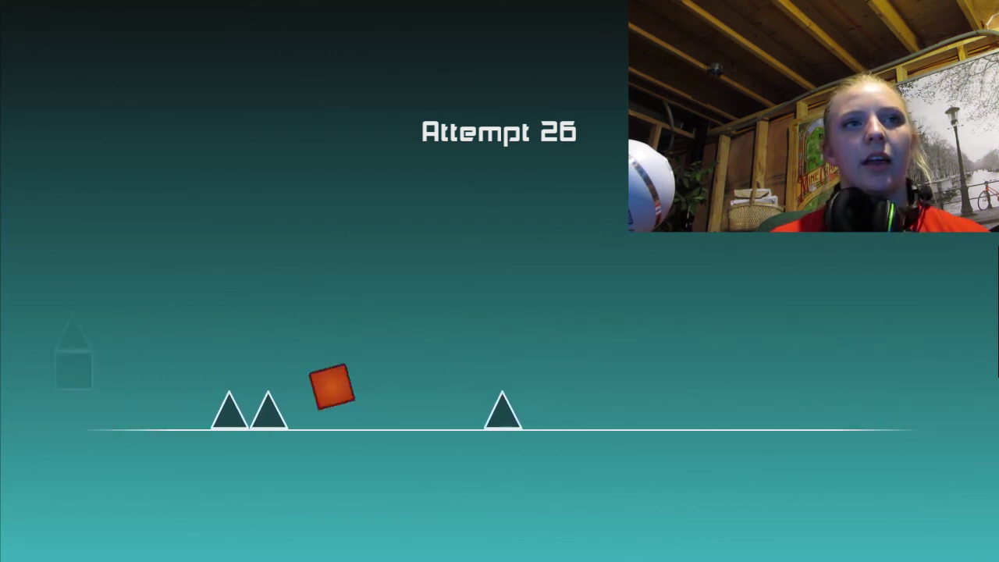
key(space)
key(space)
key(space)
key(space)
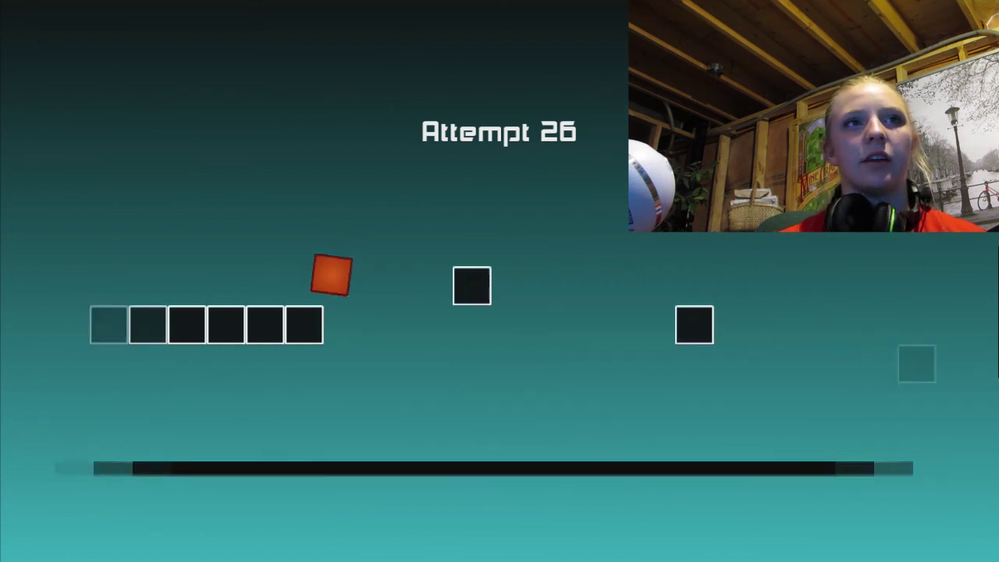
key(space)
key(space)
key(space)
key(space)
key(space)
key(space)
key(space)
Step: Jump the cube further up the floating block staircase on Attempt 26
key(space)
key(space)
key(space)
key(space)
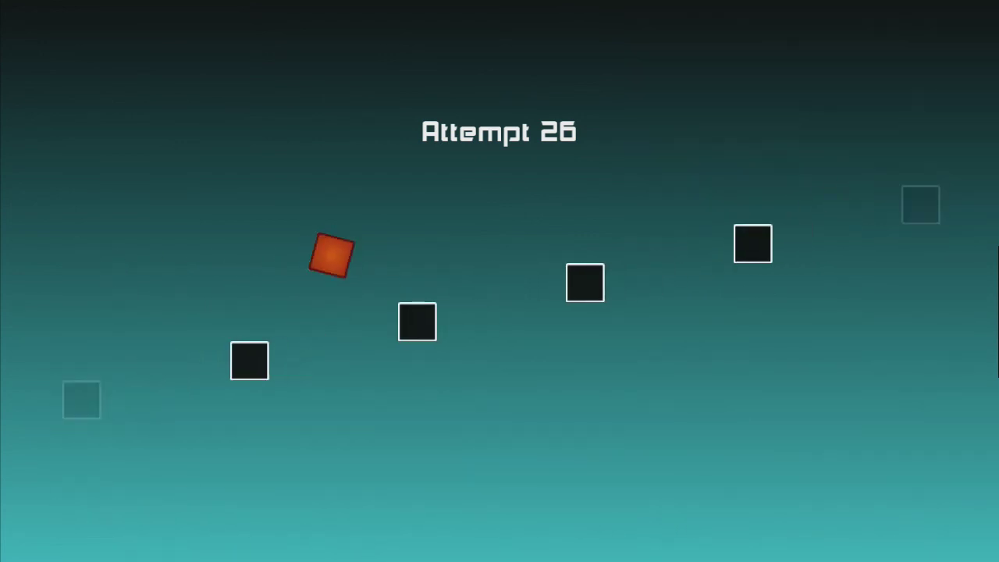
key(space)
key(space)
key(space)
key(space)
key(space)
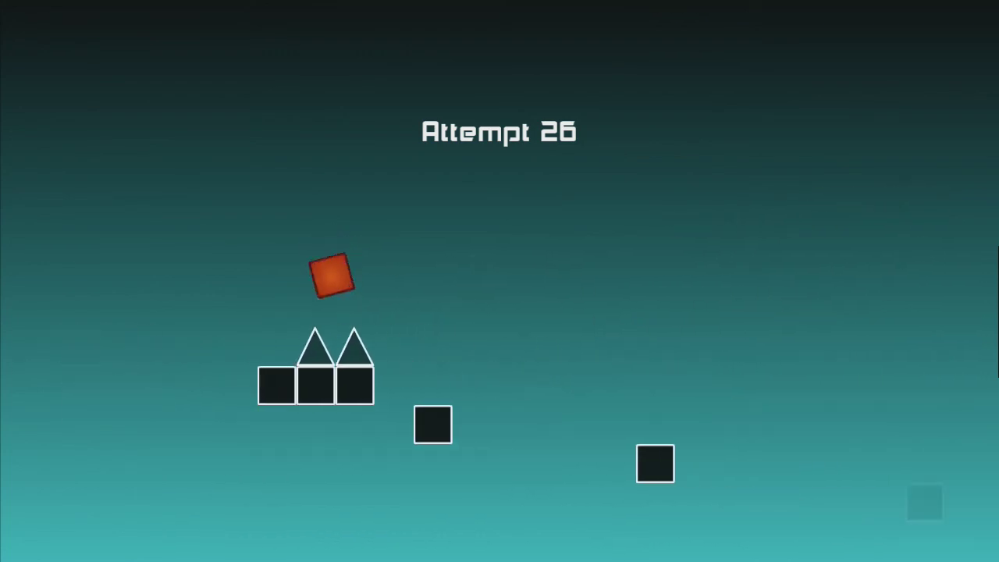